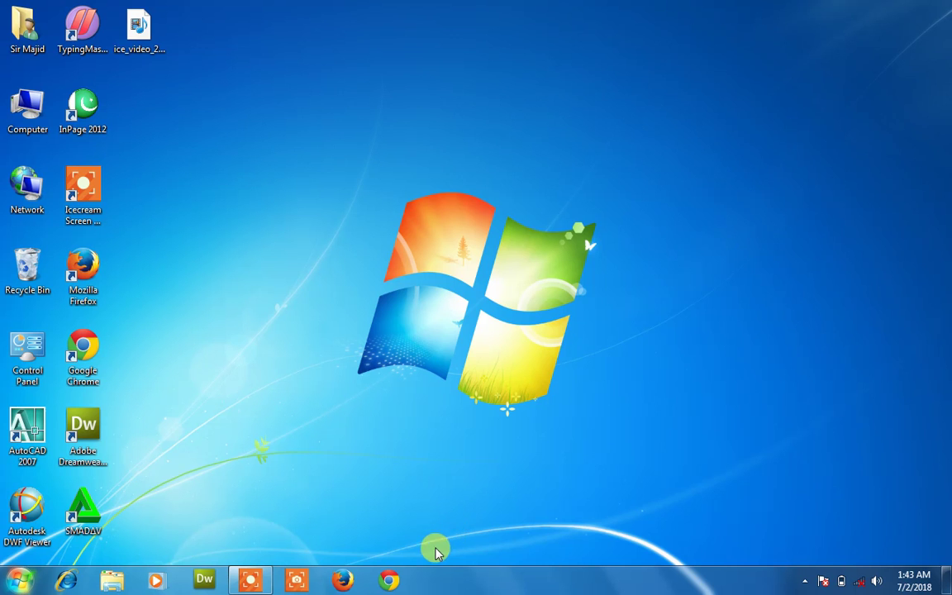
# - Switch to Google Chrome and load the localhost page
pyautogui.click(393, 580)
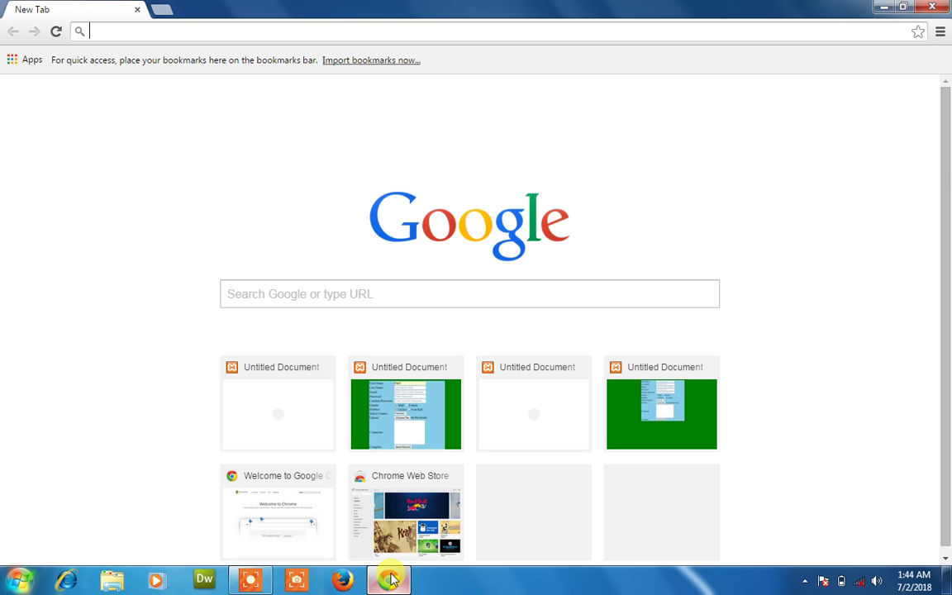
pyautogui.write('localhost/')
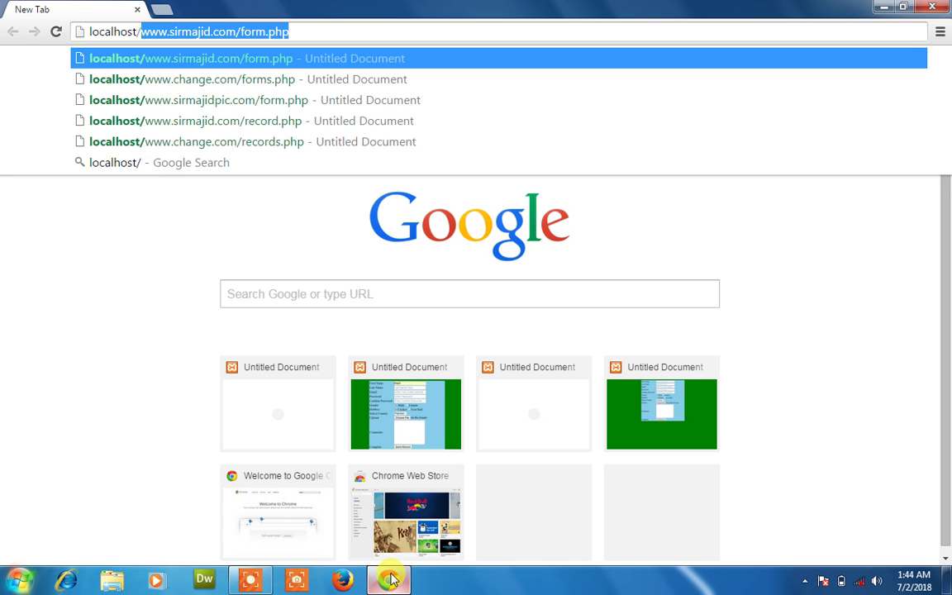
pyautogui.write('phpmy')
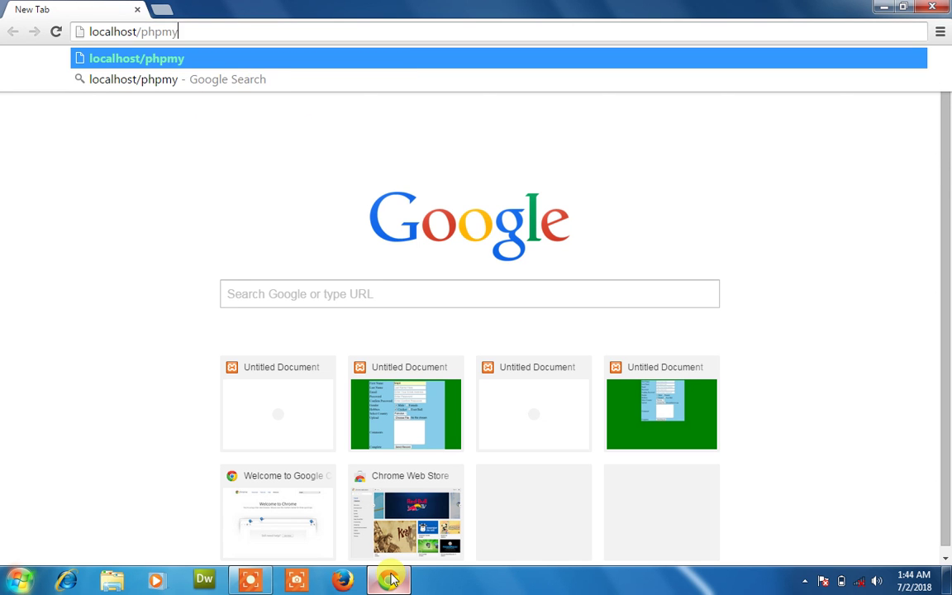
pyautogui.write('admin')
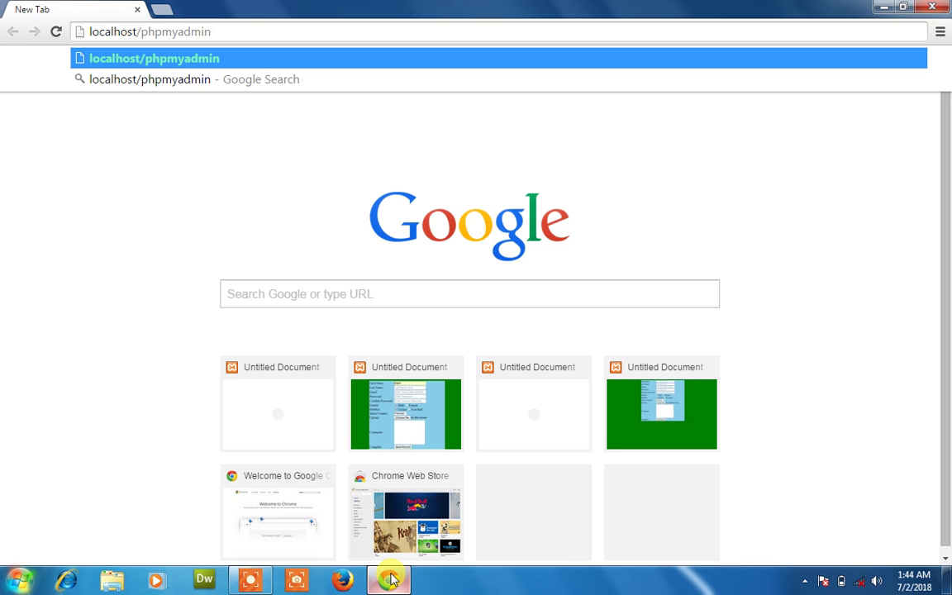
pyautogui.press('BackSpace')
pyautogui.press('BackSpace')
pyautogui.press('BackSpace')
pyautogui.press('BackSpace')
pyautogui.press('BackSpace')
pyautogui.press('BackSpace')
pyautogui.press('BackSpace')
pyautogui.press('BackSpace')
pyautogui.press('BackSpace')
pyautogui.press('BackSpace')
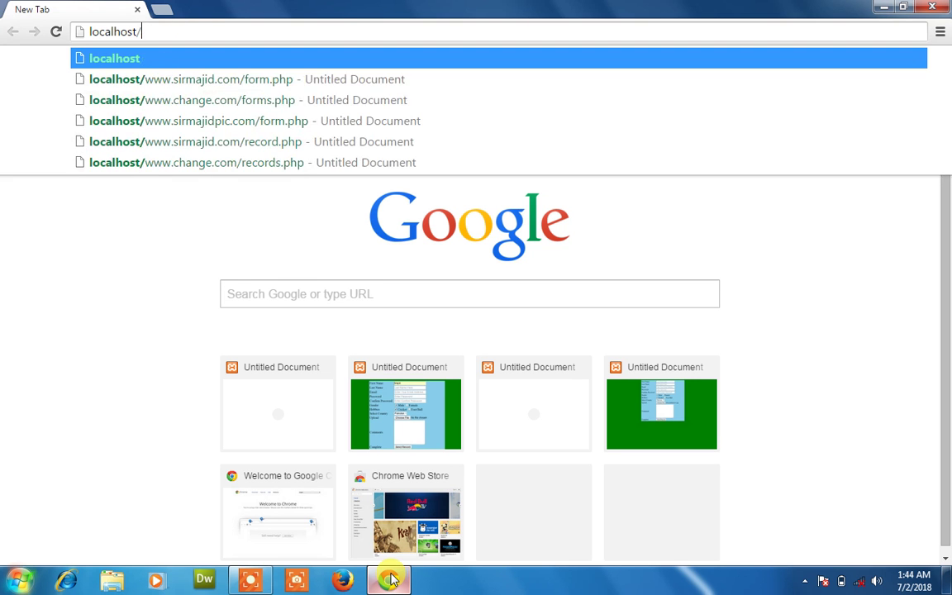
pyautogui.press('Return')
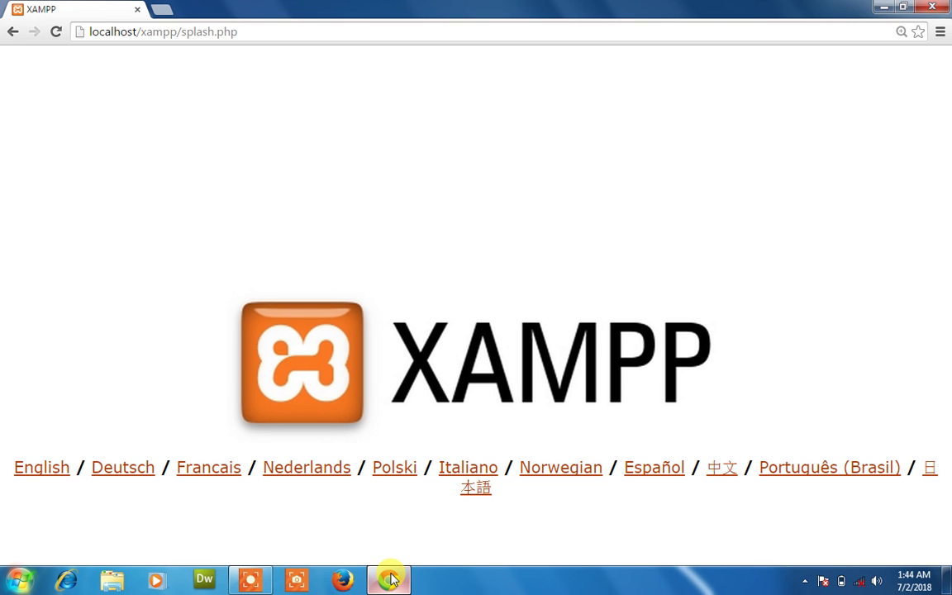
# - Enter the English version of the XAMPP site and reduce the page zoom until the whole start page fits
pyautogui.click(28, 467)
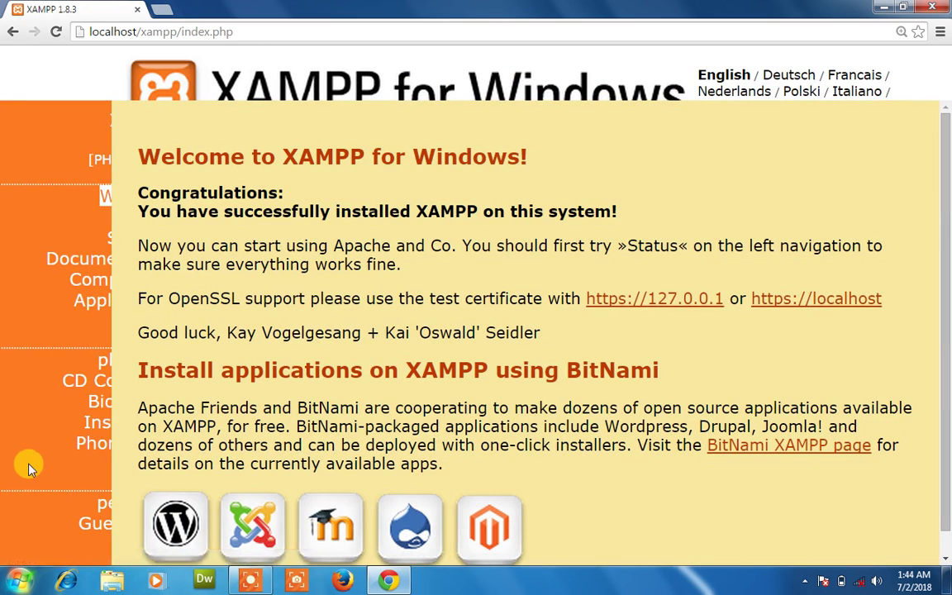
pyautogui.hotkey('ctrl', '-')
pyautogui.hotkey('ctrl', '-')
pyautogui.hotkey('ctrl', '-')
pyautogui.hotkey('ctrl', '-')
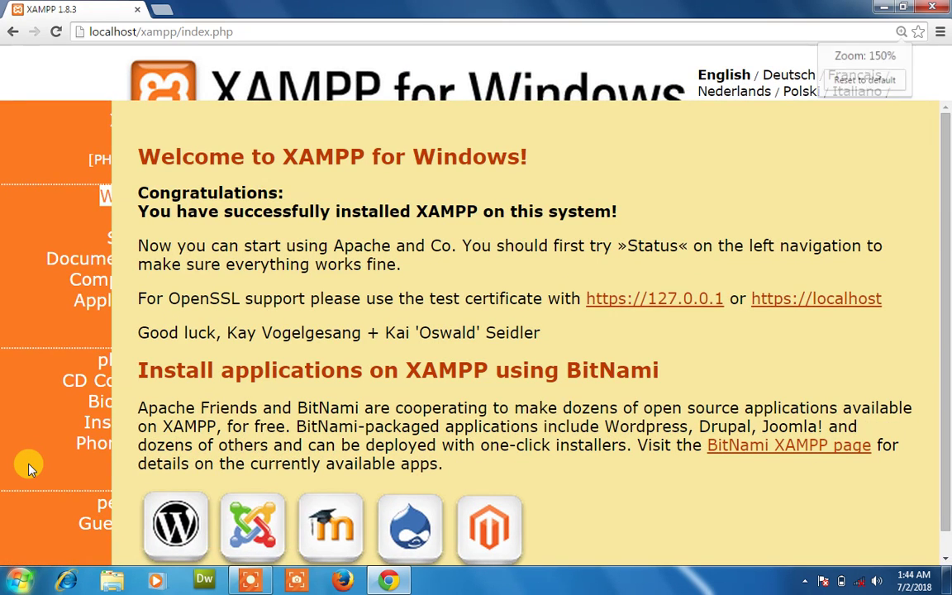
pyautogui.hotkey('ctrl', '-')
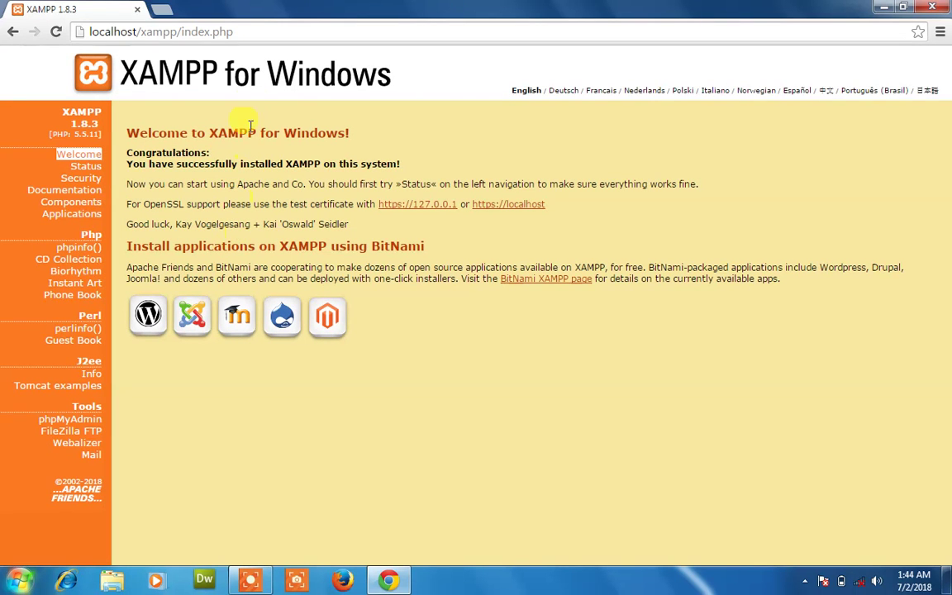
# - Load localhost/phpmyadmin in the current browser tab
pyautogui.click(258, 30)
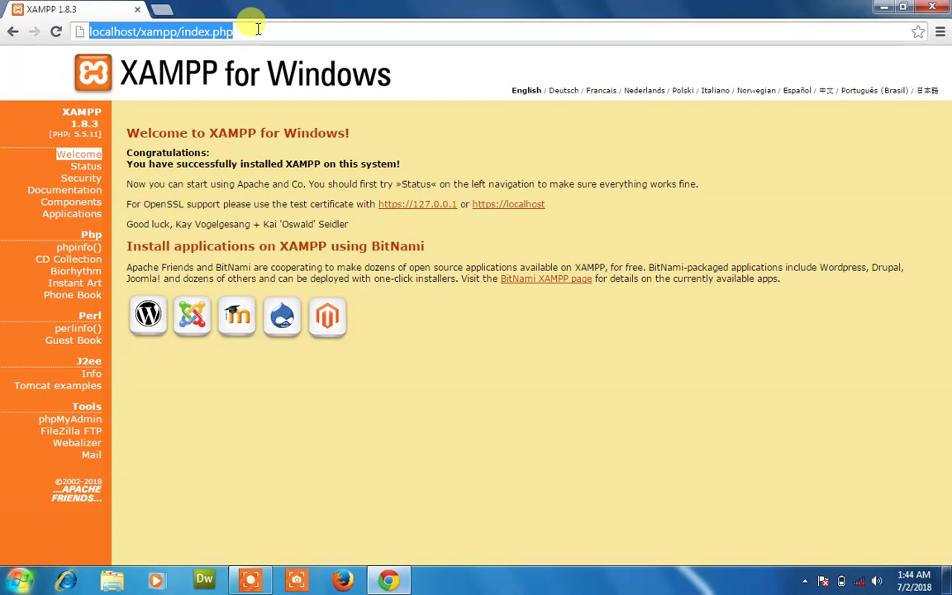
pyautogui.write('loclahost')
pyautogui.press('BackSpace')
pyautogui.press('BackSpace')
pyautogui.press('BackSpace')
pyautogui.press('BackSpace')
pyautogui.press('BackSpace')
pyautogui.press('BackSpace')
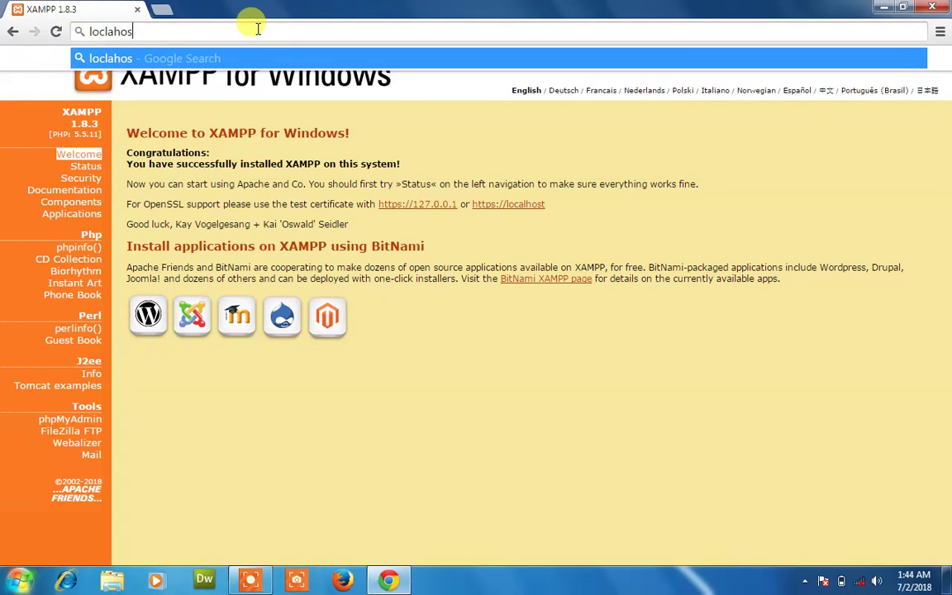
pyautogui.write('al')
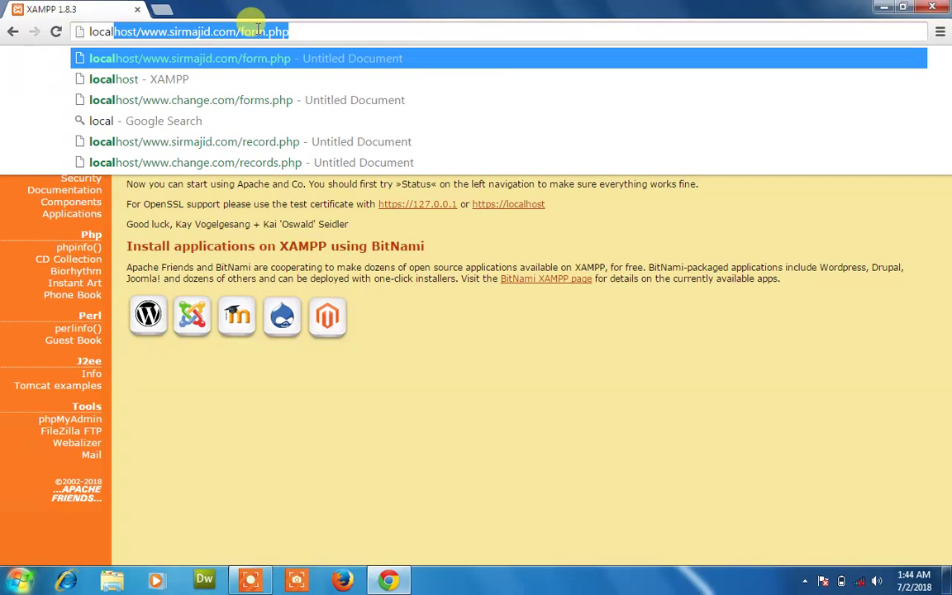
pyautogui.write('host')
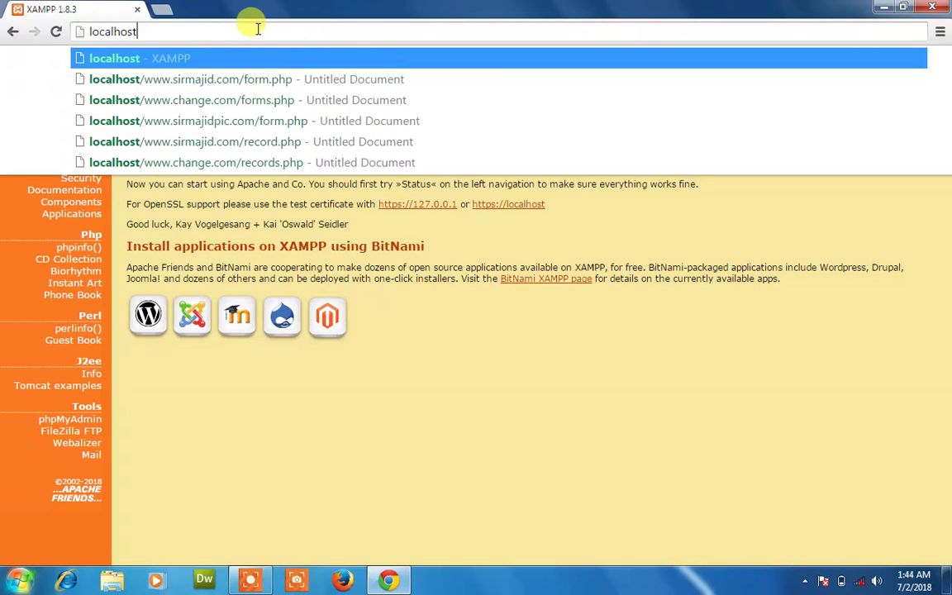
pyautogui.write('/php')
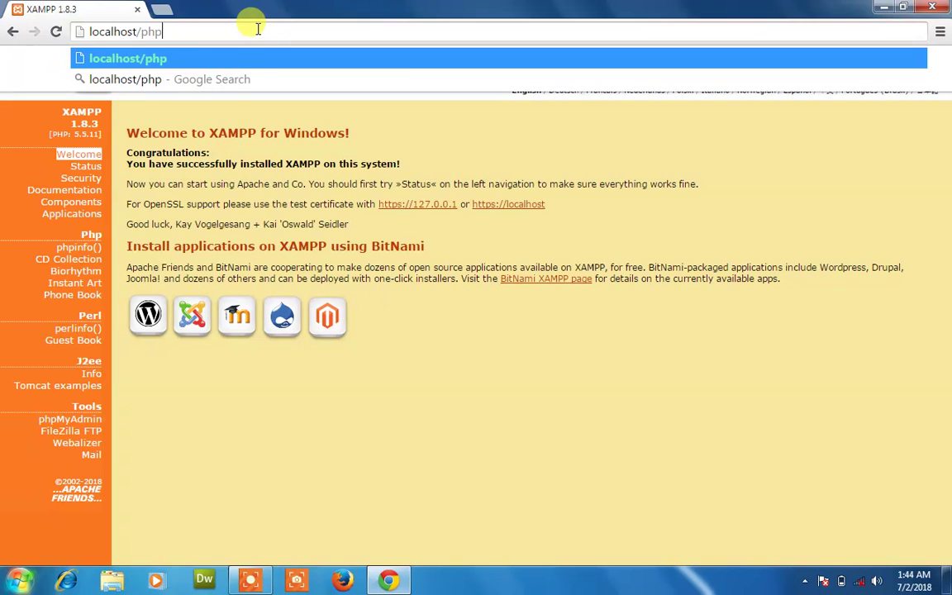
pyautogui.write('myadmin')
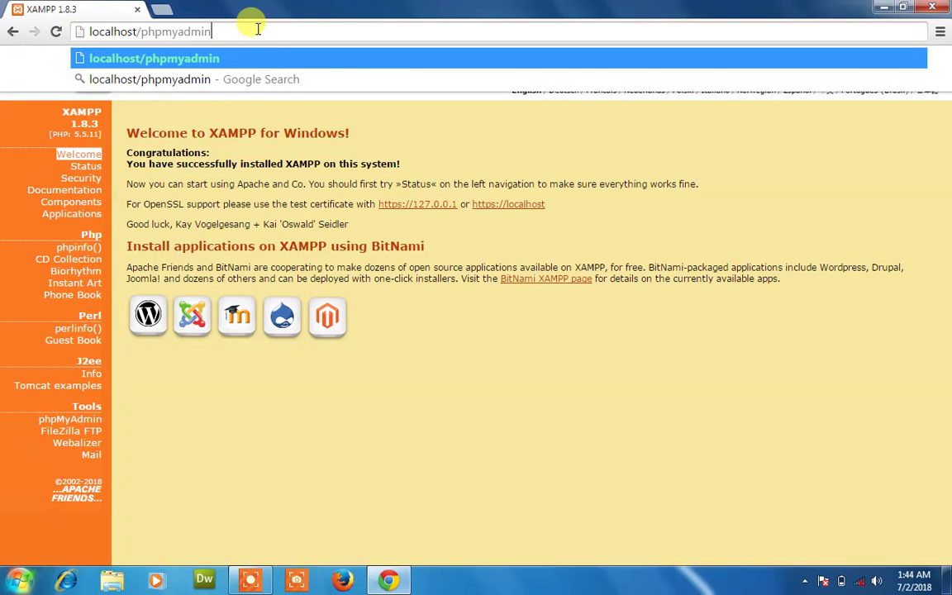
pyautogui.press('Return')
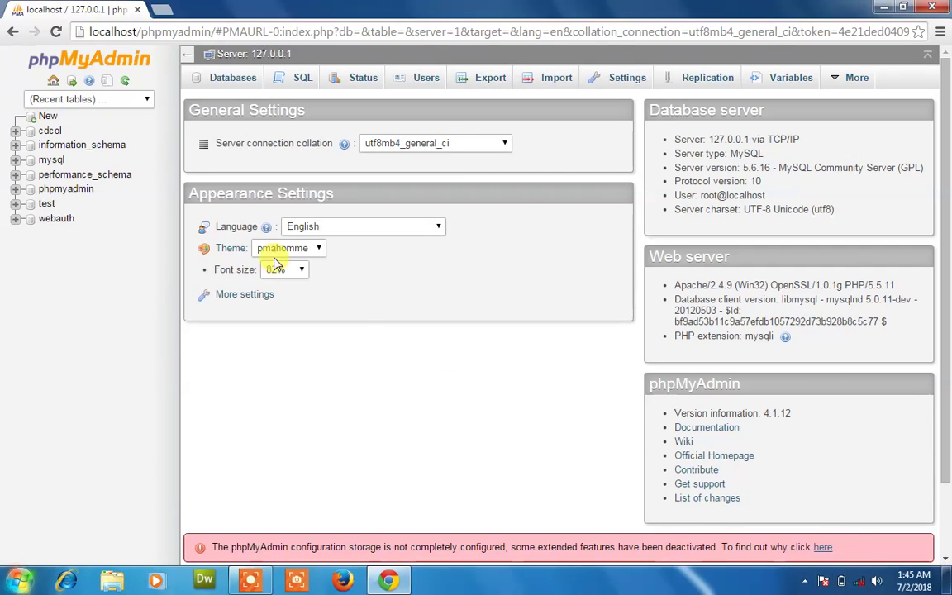
# - Create a new database named myrecord with the collation left unset
pyautogui.click(45, 118)
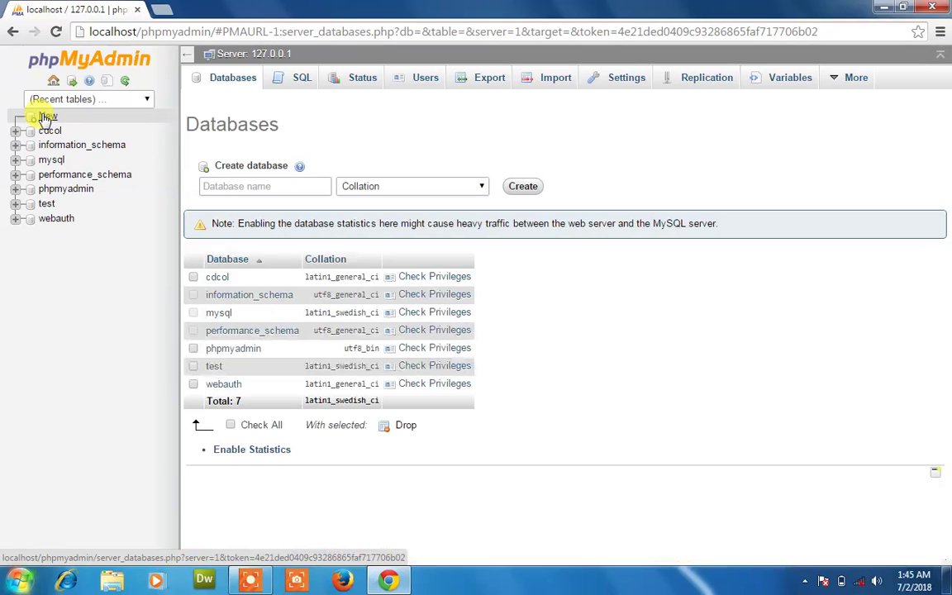
pyautogui.click(214, 186)
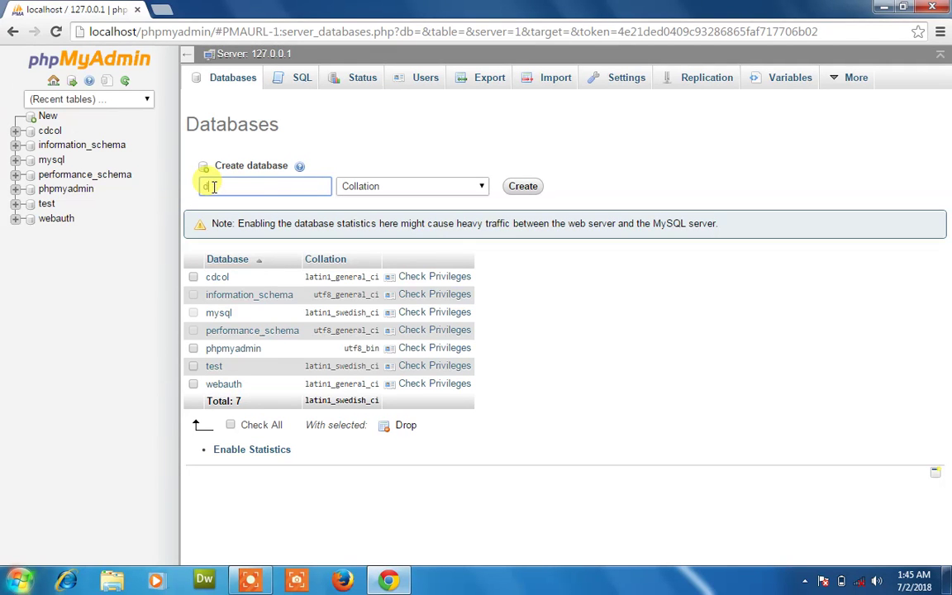
pyautogui.write('myrecord')
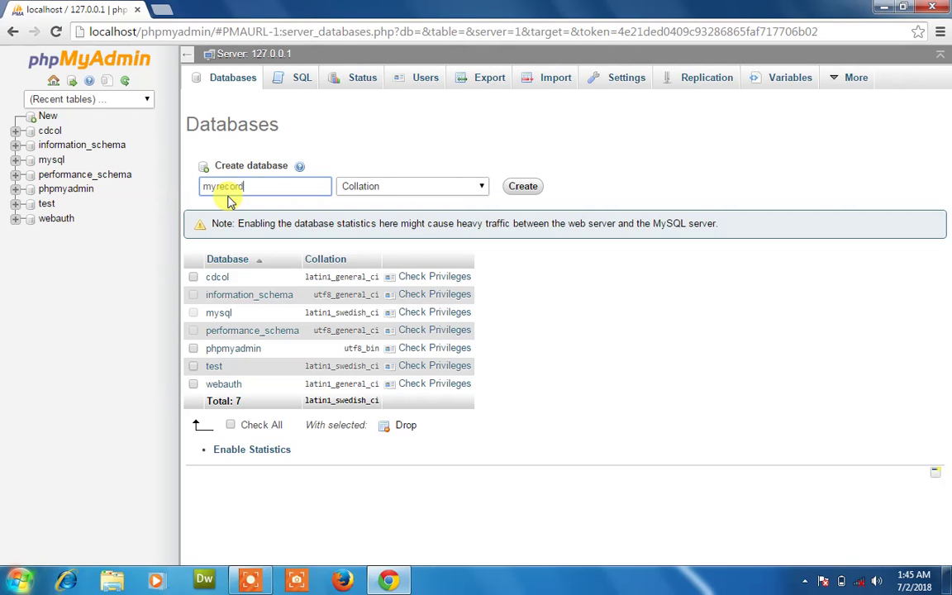
pyautogui.click(522, 183)
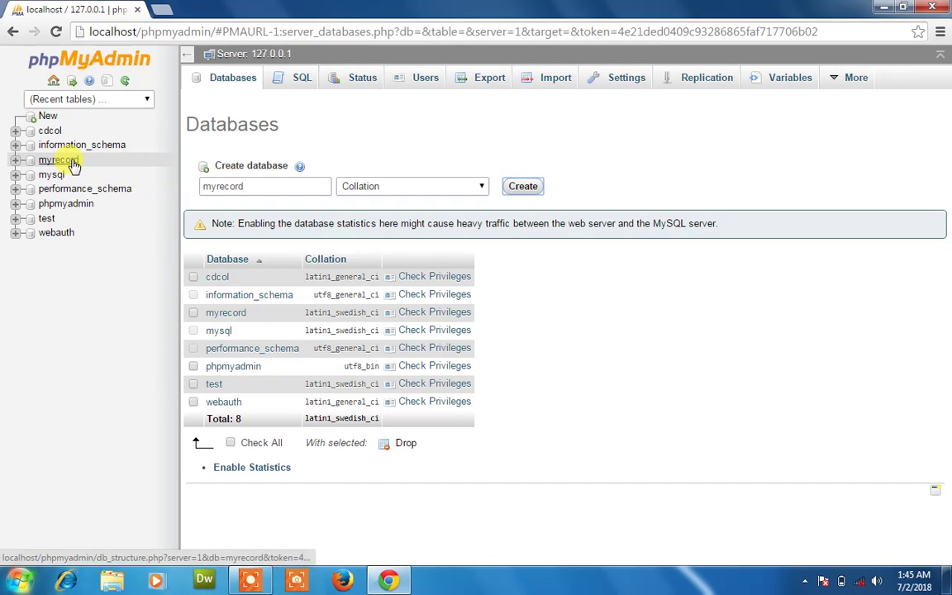
pyautogui.click(221, 184)
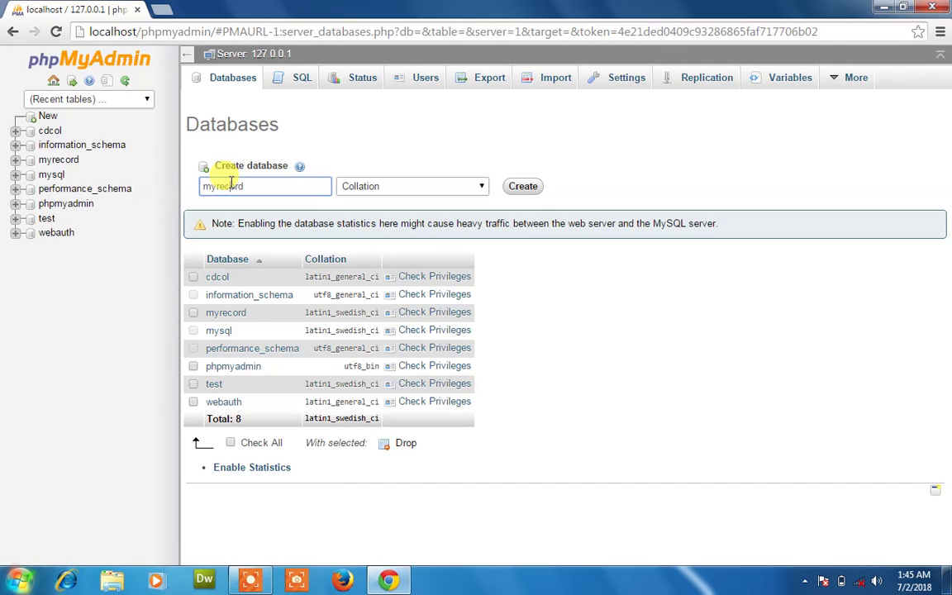
# - Open the myrecord database and start a new table named data with 5 columns
pyautogui.click(70, 164)
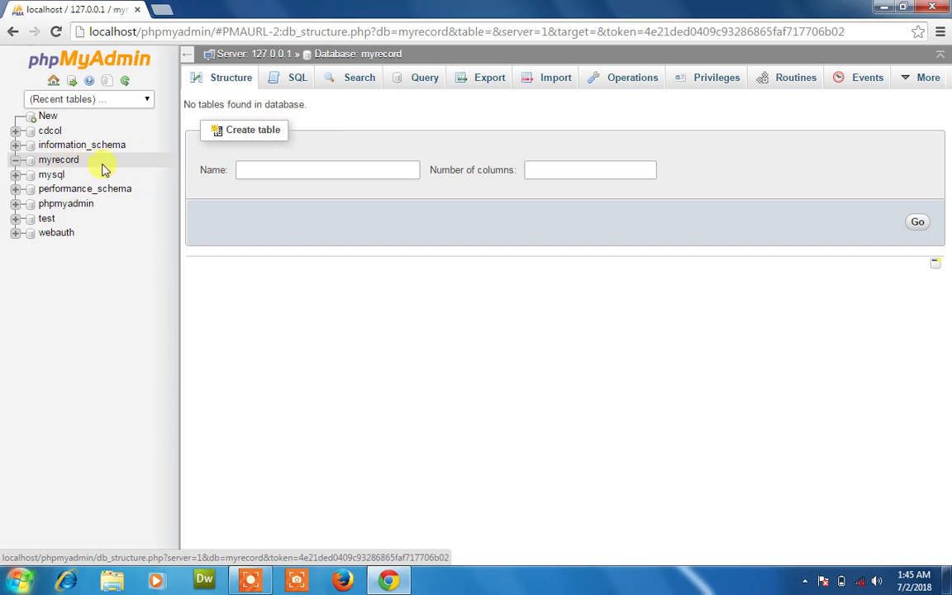
pyautogui.click(250, 169)
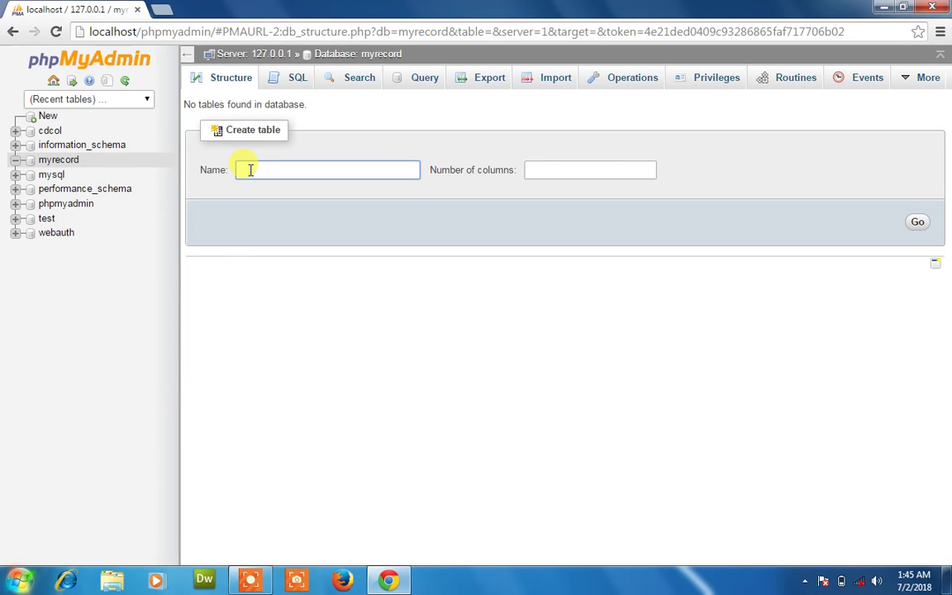
pyautogui.write('data')
pyautogui.click(529, 170)
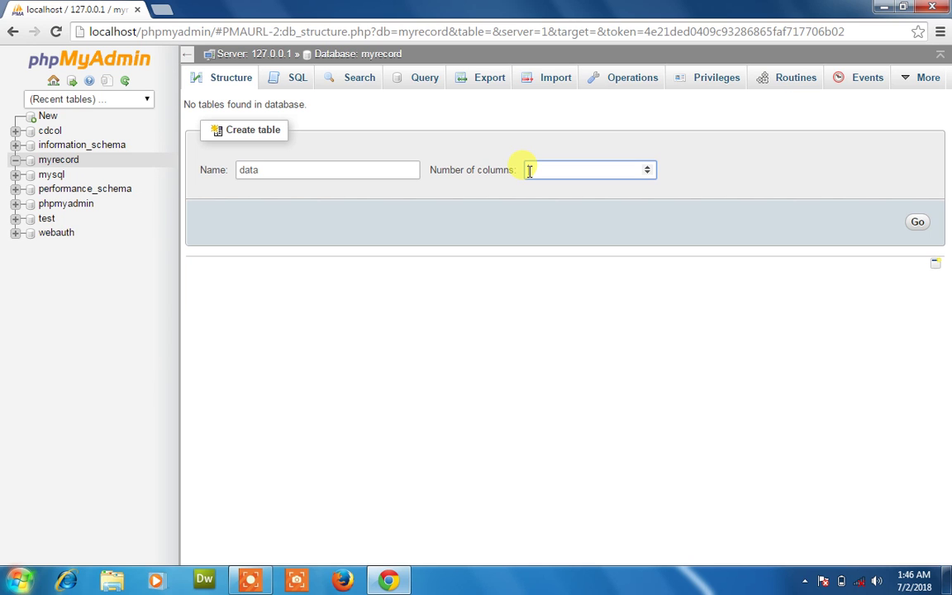
pyautogui.write('1')
pyautogui.click(917, 223)
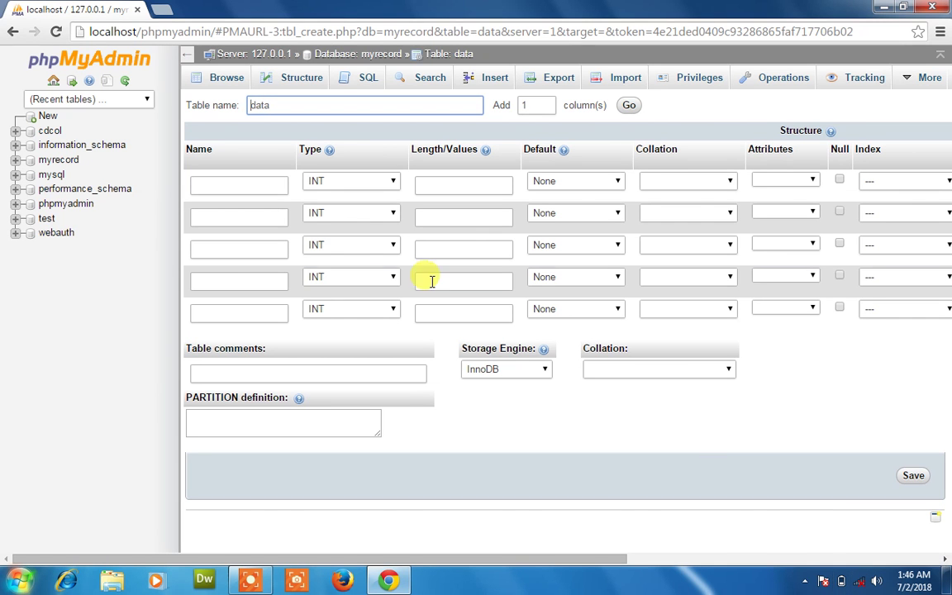
# - Name the table's first column Sr, keep its type as INT, and enable auto-increment (A_I) for it
pyautogui.click(278, 186)
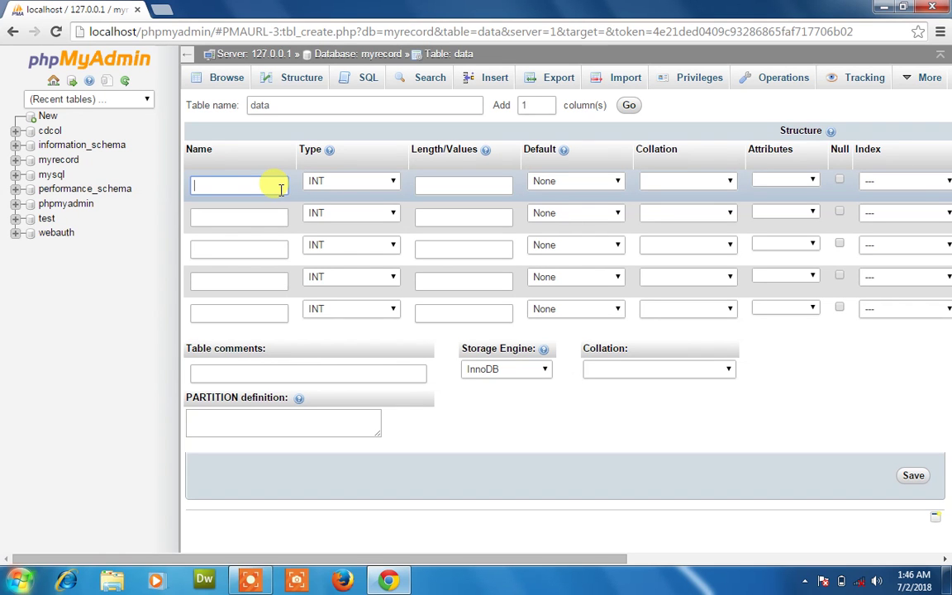
pyautogui.click(281, 189)
pyautogui.press('Tab')
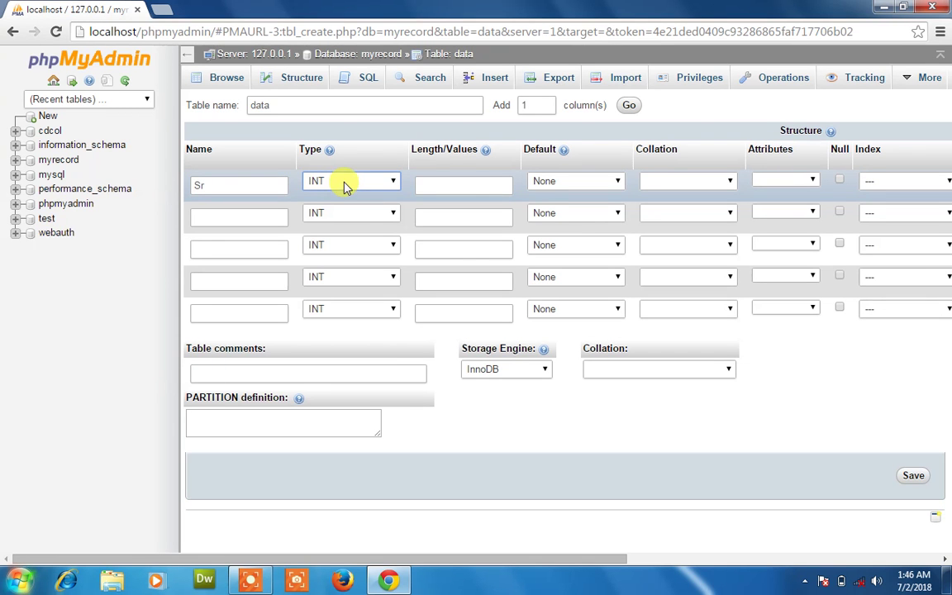
pyautogui.click(425, 185)
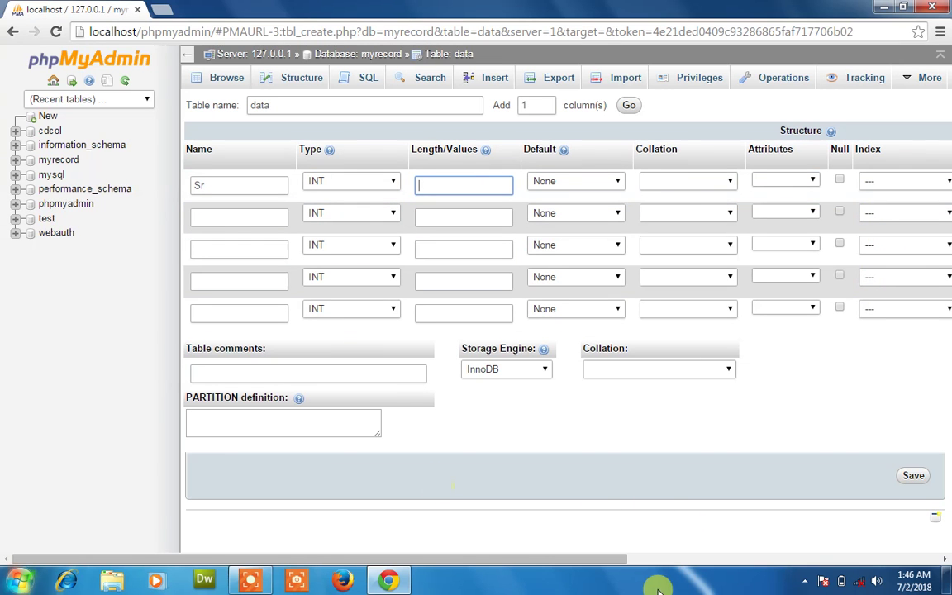
pyautogui.moveTo(636, 562); pyautogui.dragTo(777, 533)
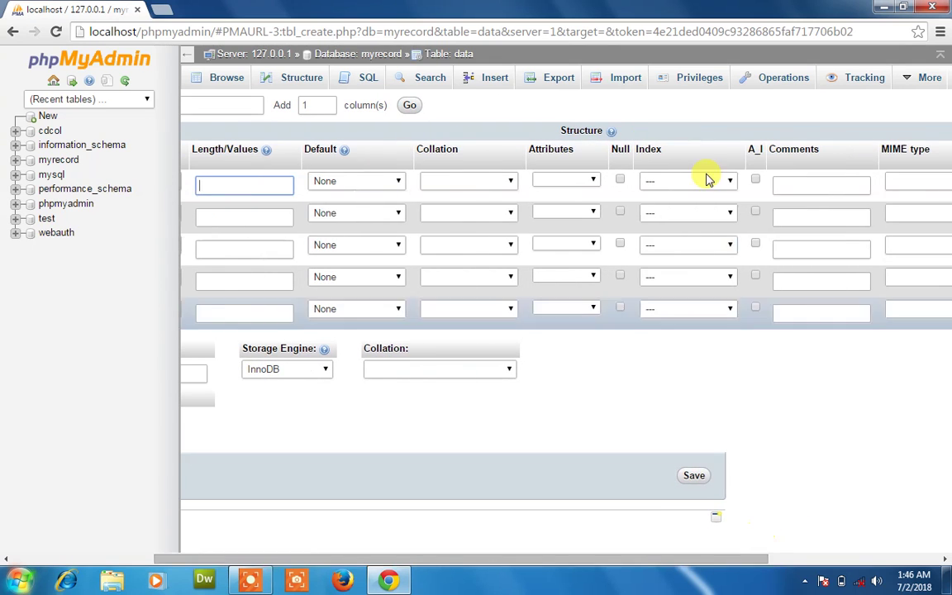
pyautogui.click(755, 180)
pyautogui.click(756, 180)
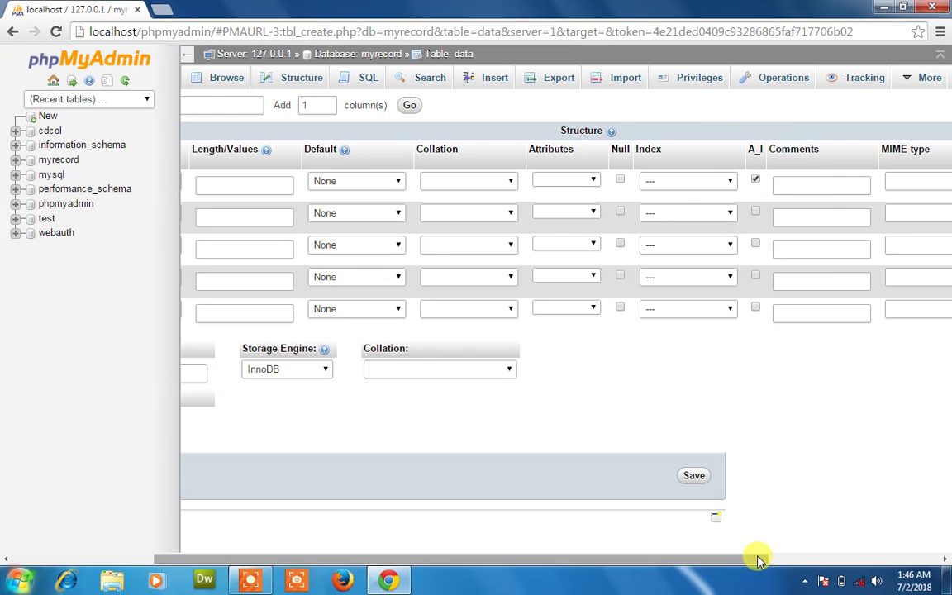
pyautogui.moveTo(756, 558); pyautogui.dragTo(480, 510)
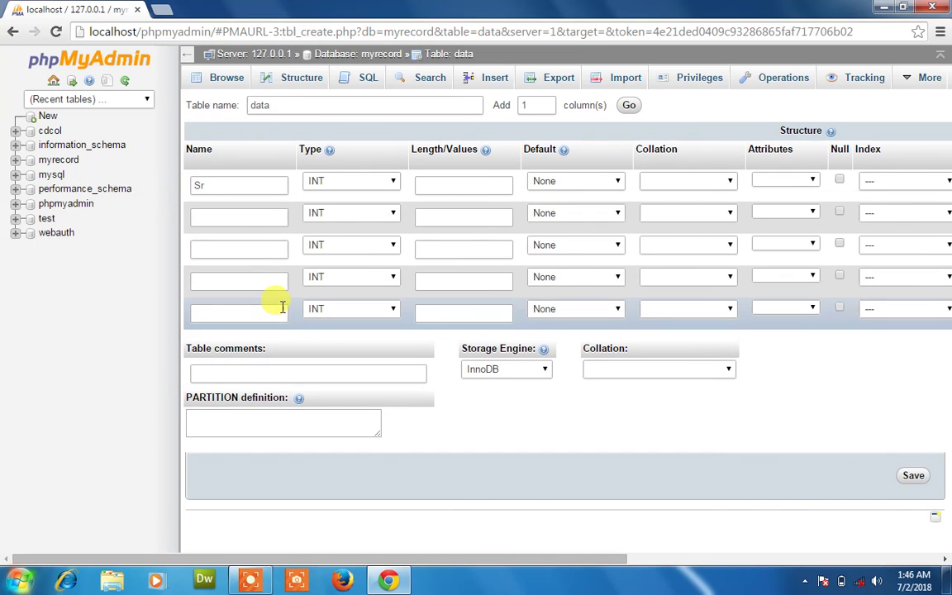
# - Name the data table's second to fifth columns firstname, lastname, email and password
pyautogui.click(264, 218)
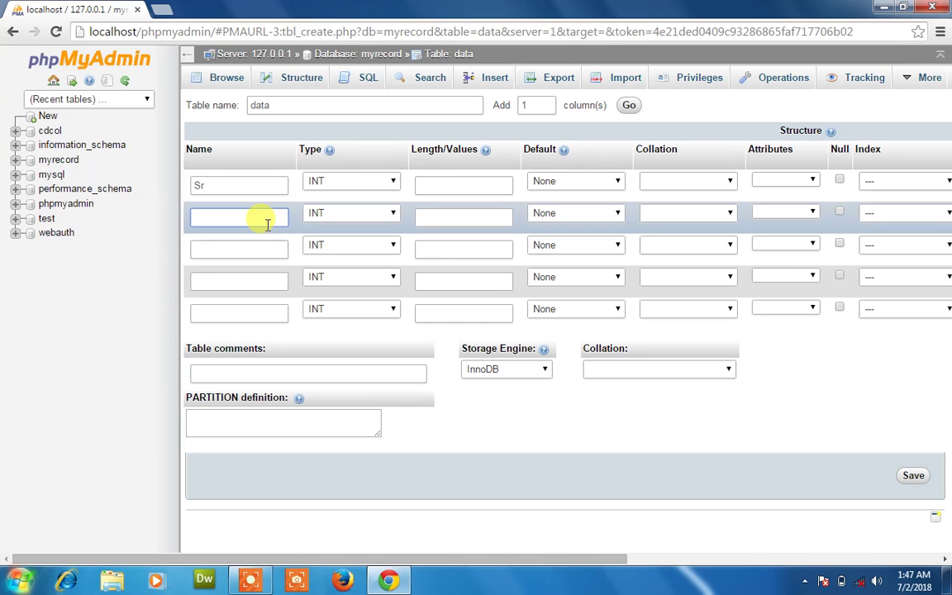
pyautogui.write('firstname')
pyautogui.click(263, 246)
pyautogui.write('lastnam')
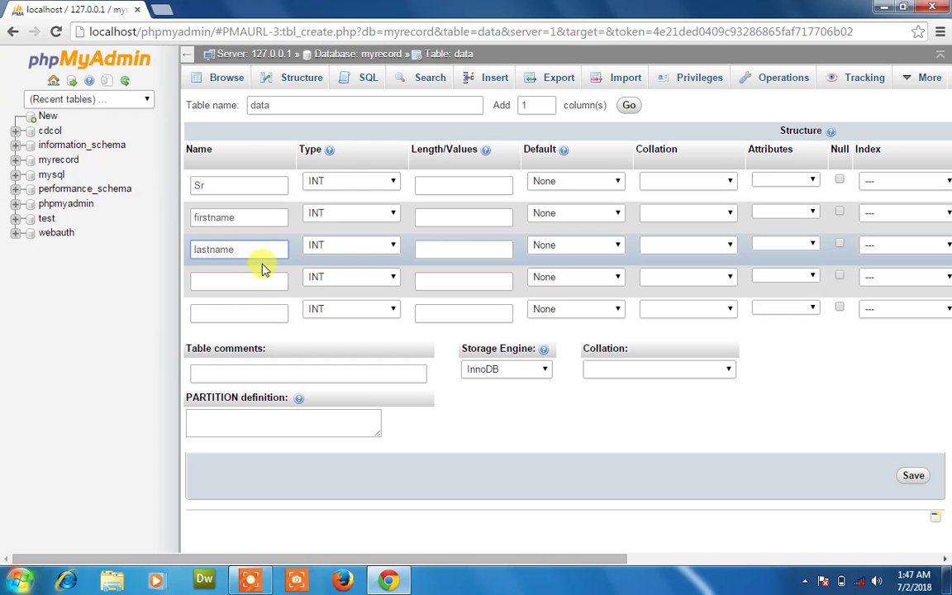
pyautogui.click(261, 281)
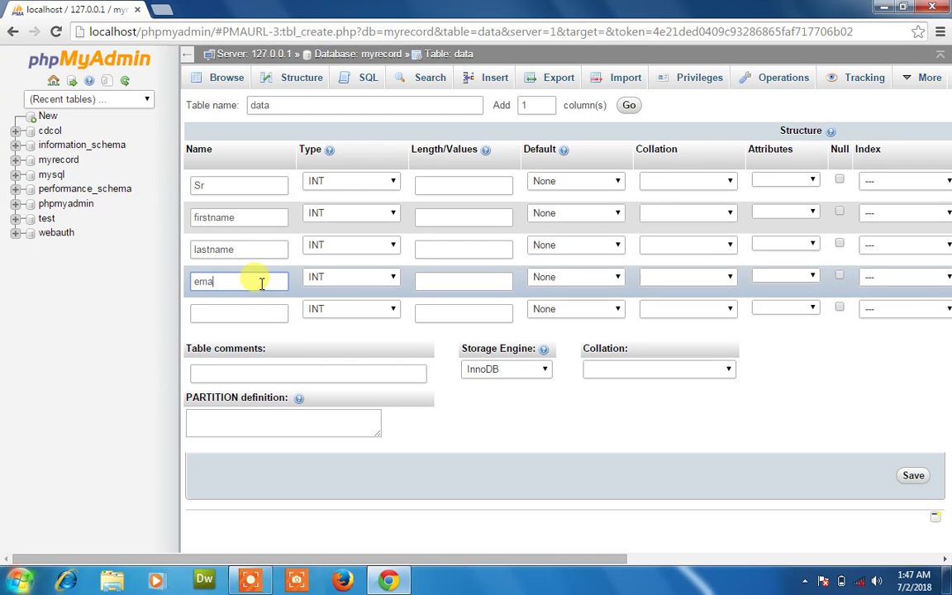
pyautogui.click(253, 311)
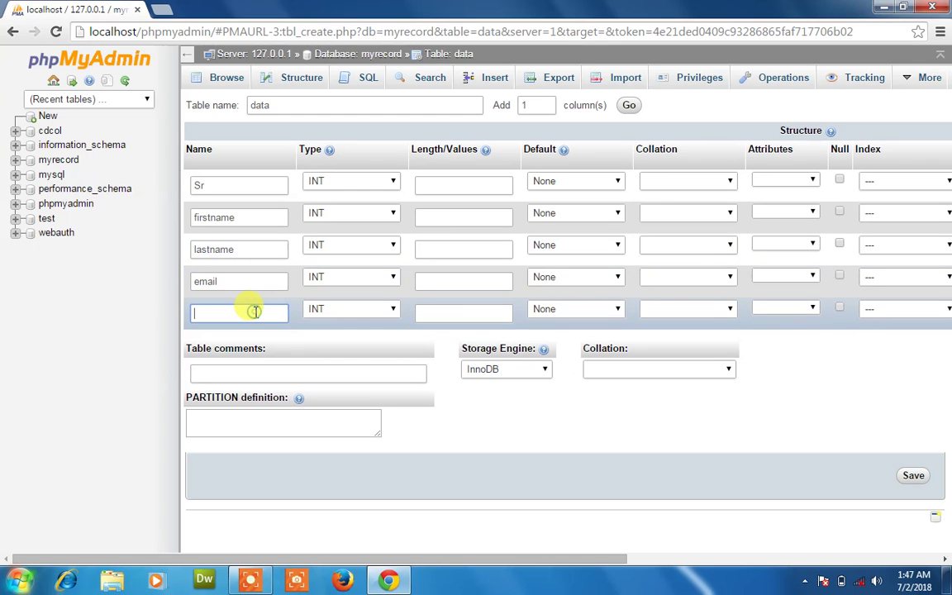
pyautogui.write('password')
# - Set the type of the firstname, lastname, email and password columns to VARCHAR
pyautogui.click(372, 217)
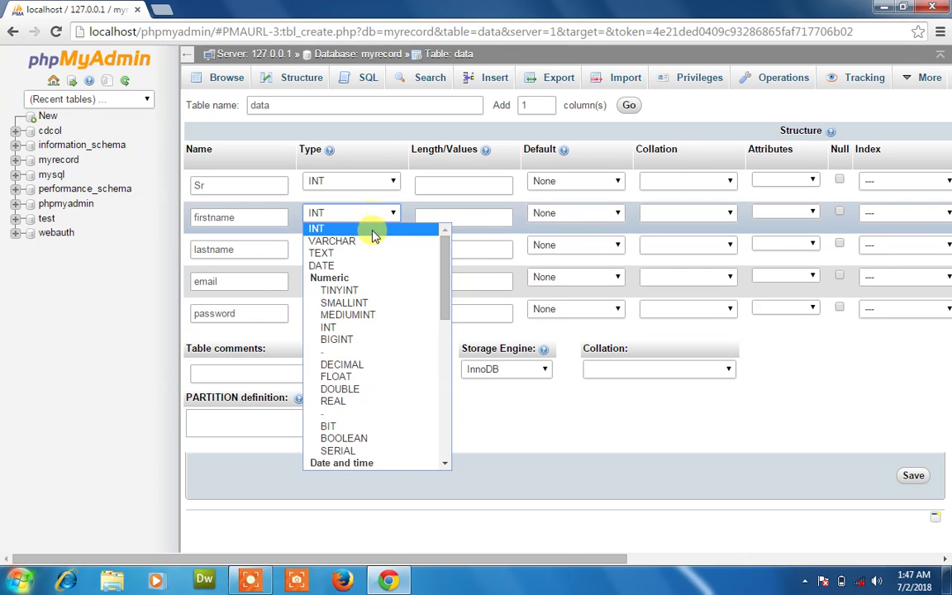
pyautogui.click(374, 246)
pyautogui.click(371, 246)
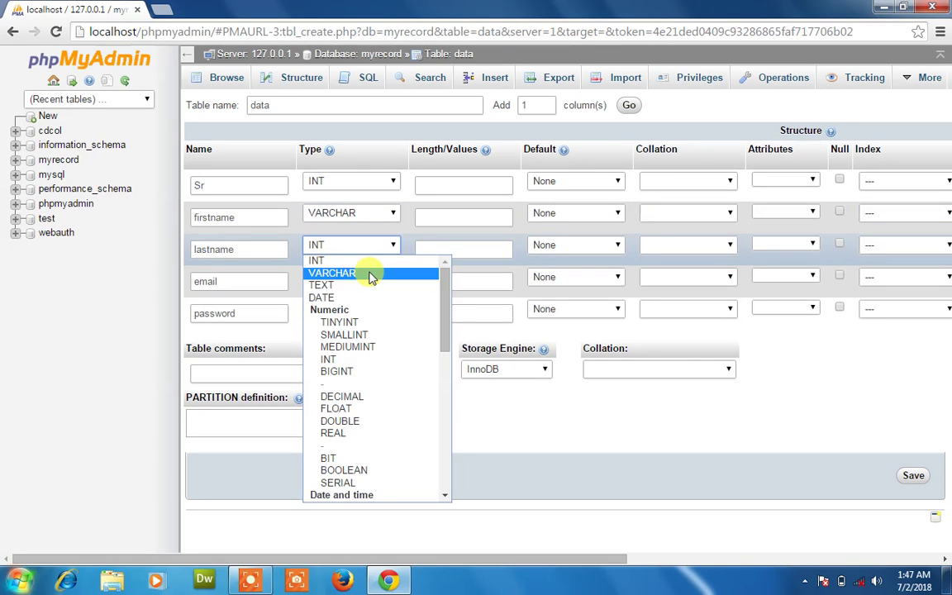
pyautogui.click(367, 275)
pyautogui.click(369, 277)
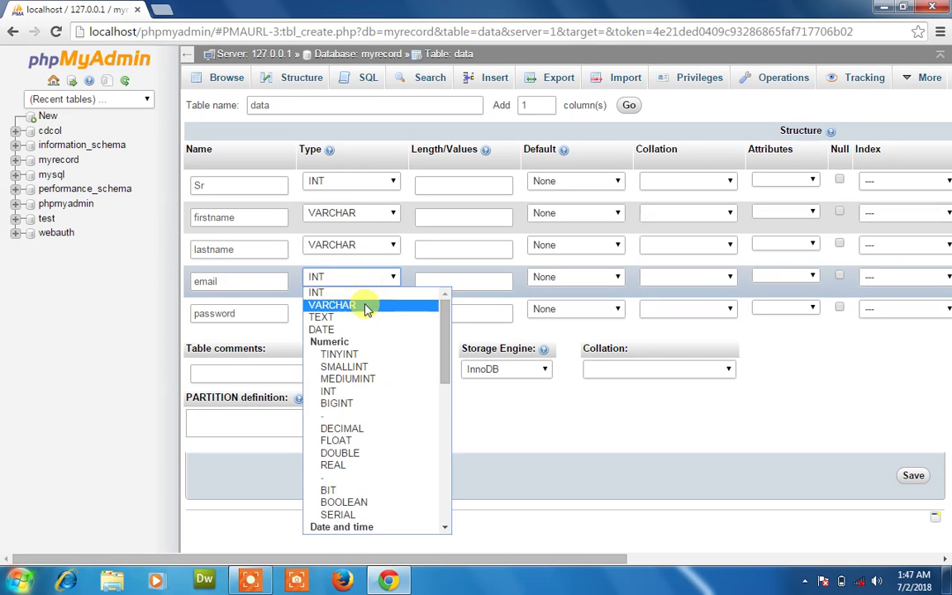
pyautogui.click(368, 304)
pyautogui.click(366, 310)
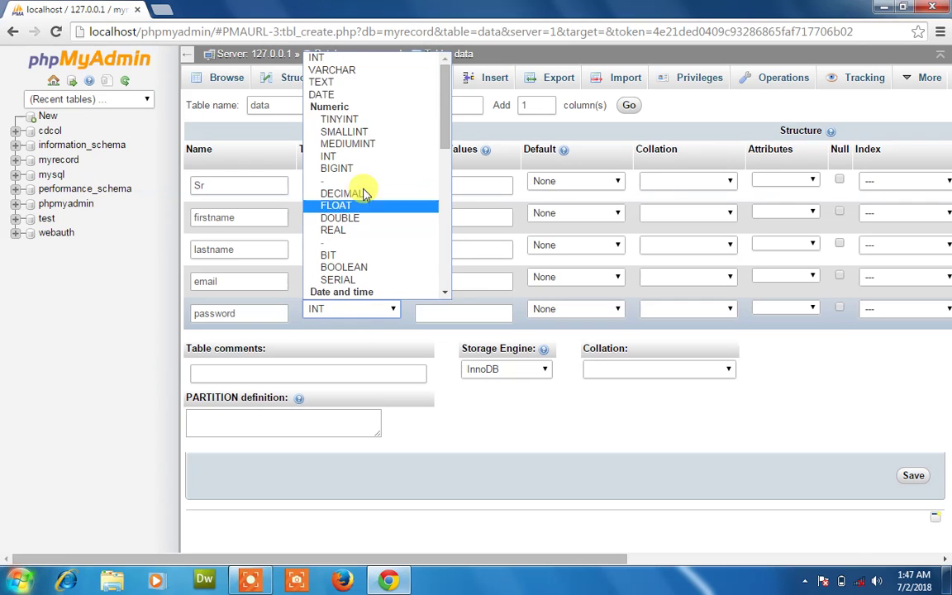
pyautogui.click(367, 71)
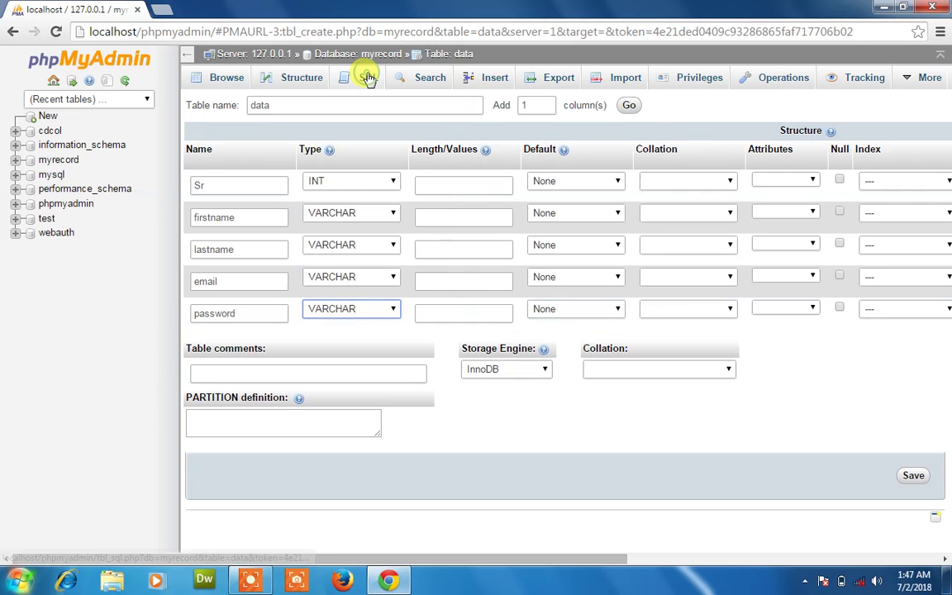
# - Set the length of the firstname, lastname, email and password columns to 1000 and save the table
pyautogui.click(455, 216)
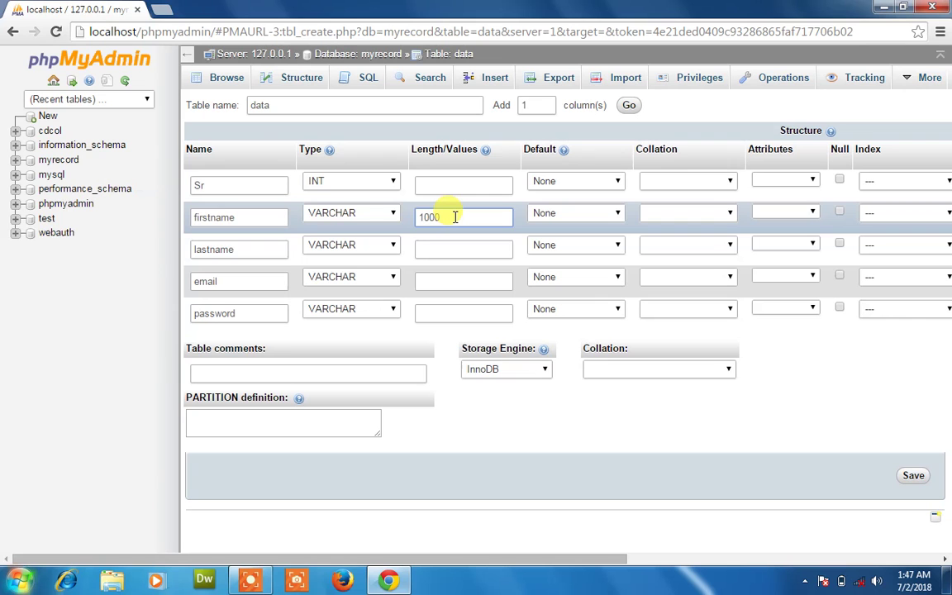
pyautogui.click(457, 255)
pyautogui.write('100')
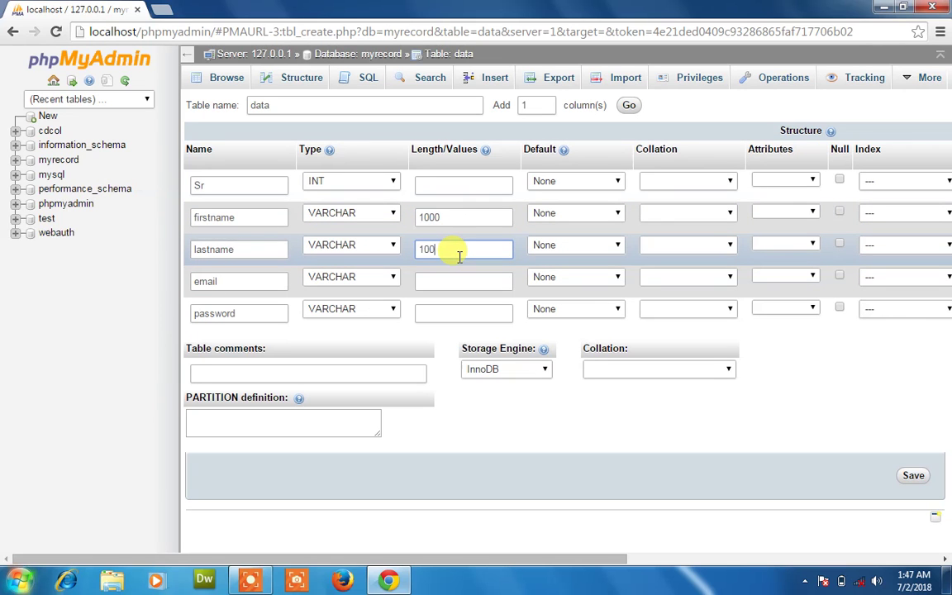
pyautogui.click(456, 281)
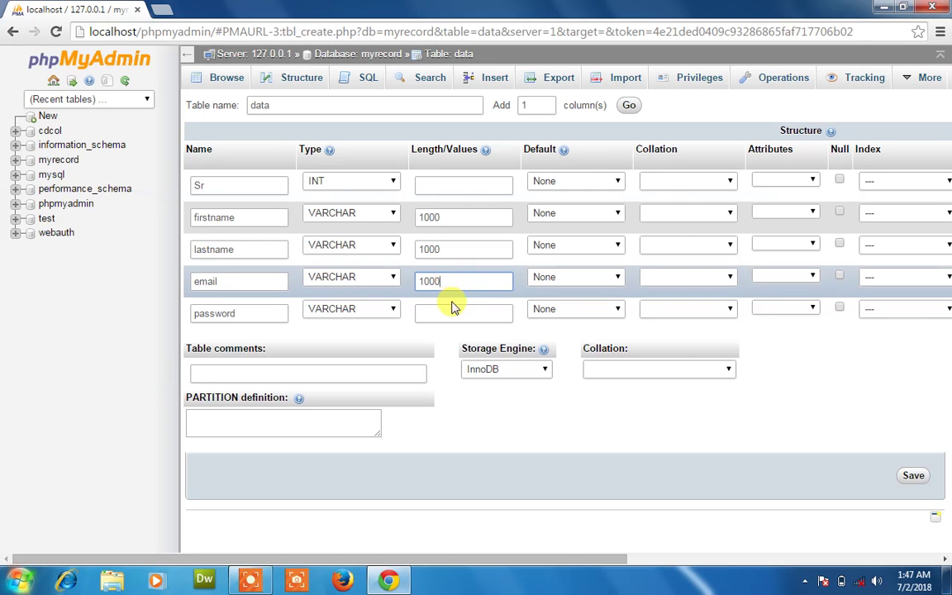
pyautogui.click(446, 309)
pyautogui.write('1000')
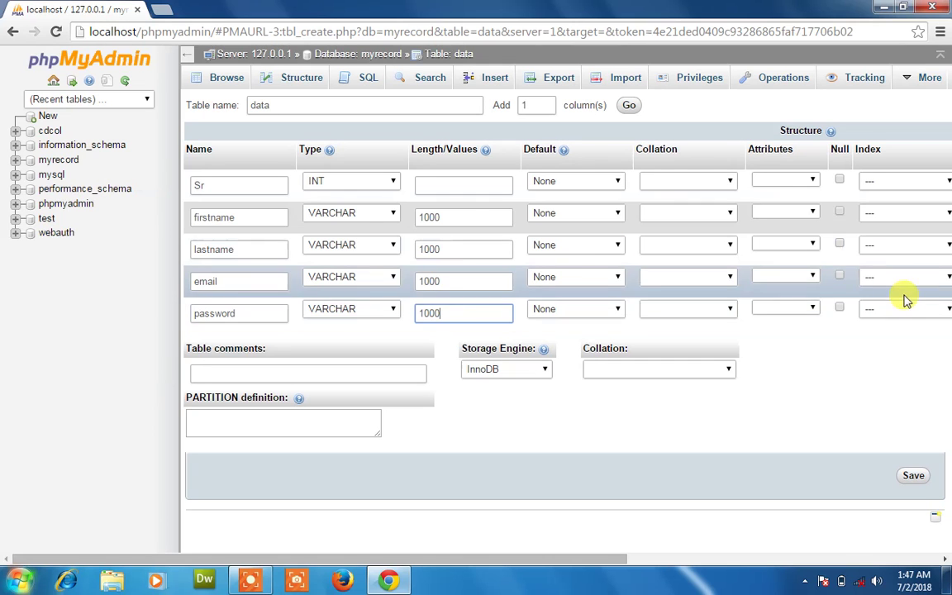
pyautogui.click(914, 477)
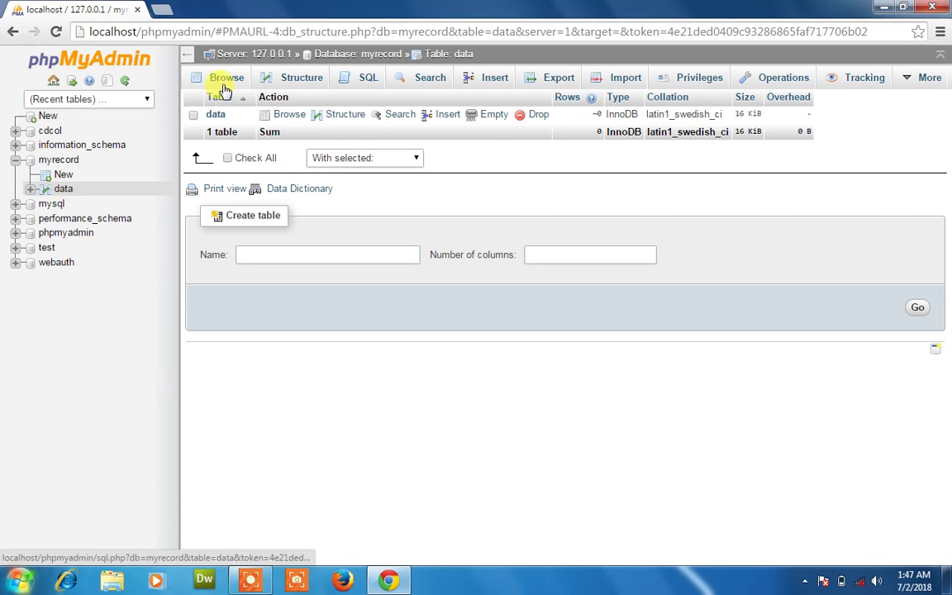
# - Browse the data table's records and view its column structure
pyautogui.click(231, 81)
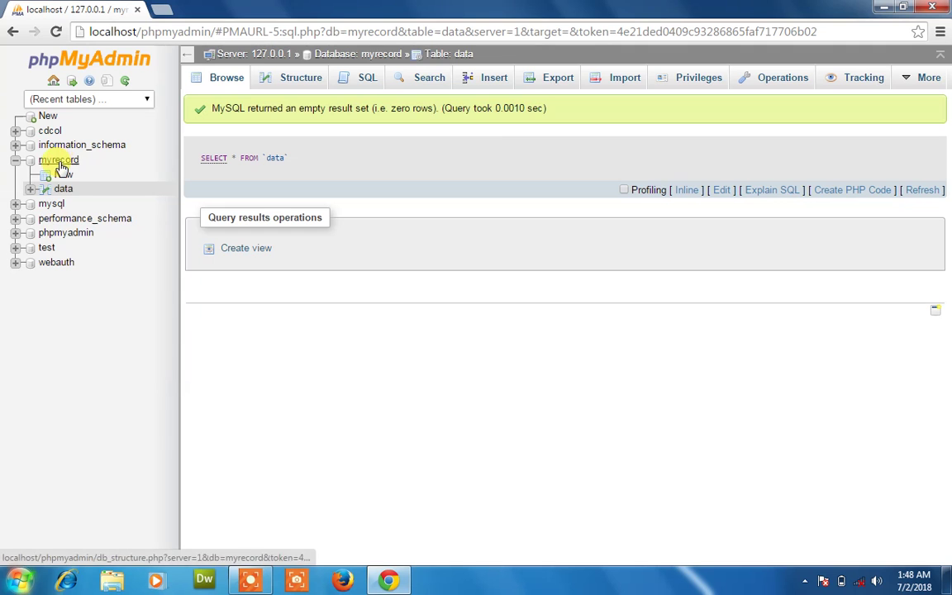
pyautogui.click(64, 192)
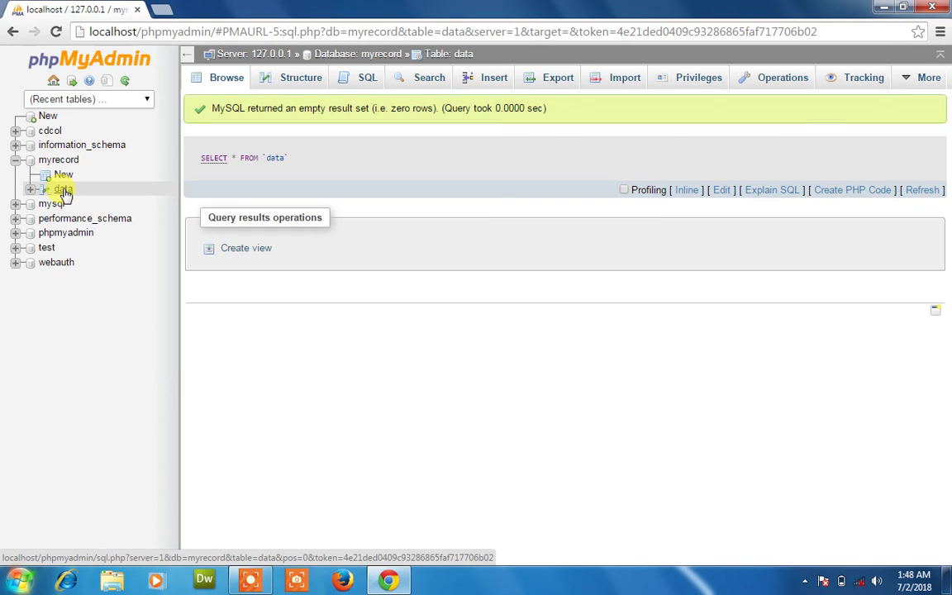
pyautogui.click(313, 82)
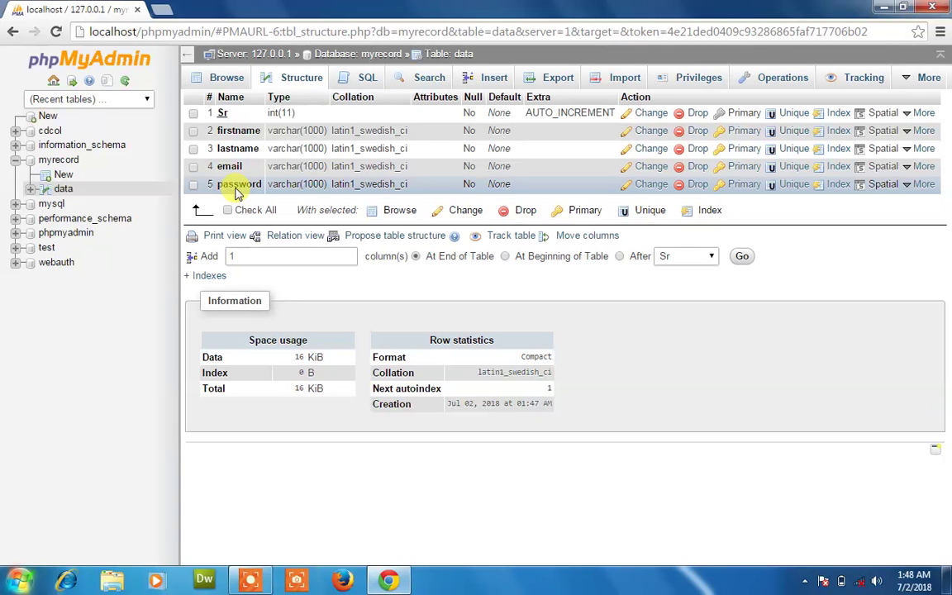
# - Start adding 6 columns to the data table after the password column
pyautogui.doubleClick(272, 252)
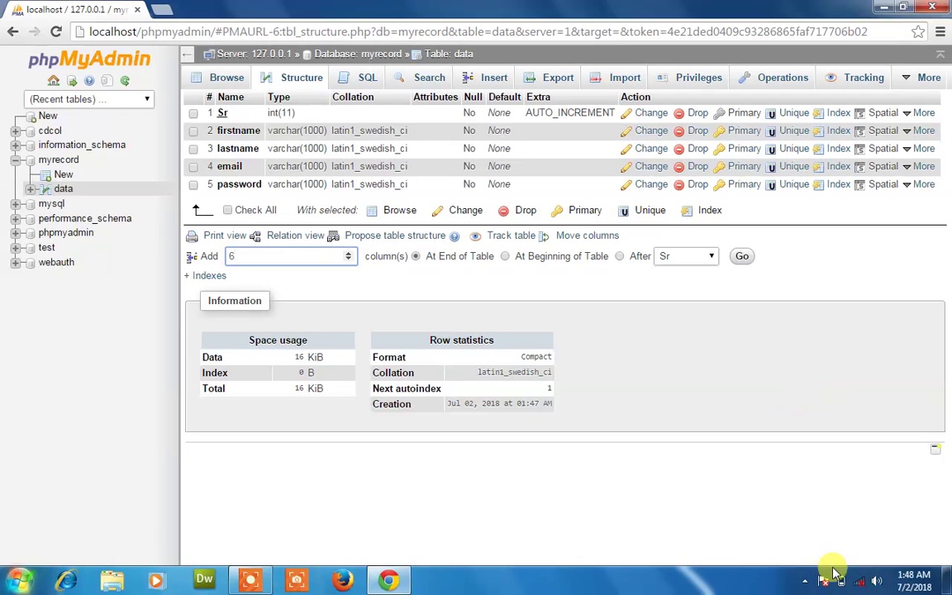
pyautogui.moveTo(843, 585)
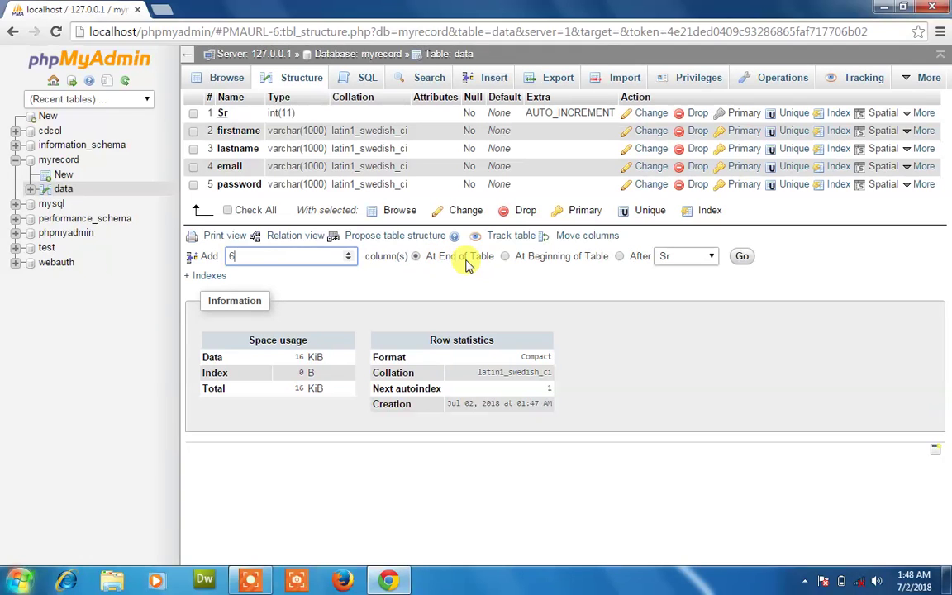
pyautogui.click(619, 256)
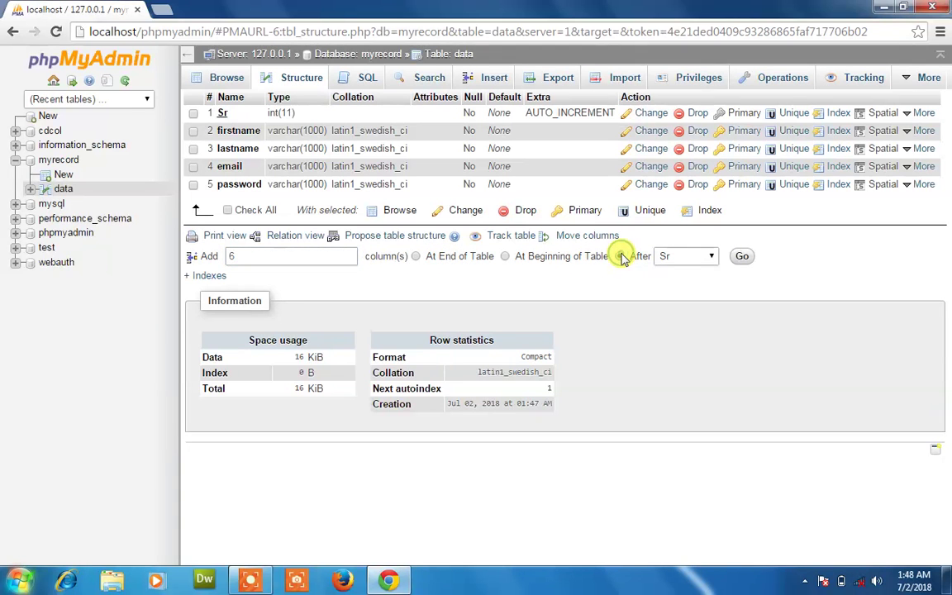
pyautogui.click(676, 266)
pyautogui.click(674, 323)
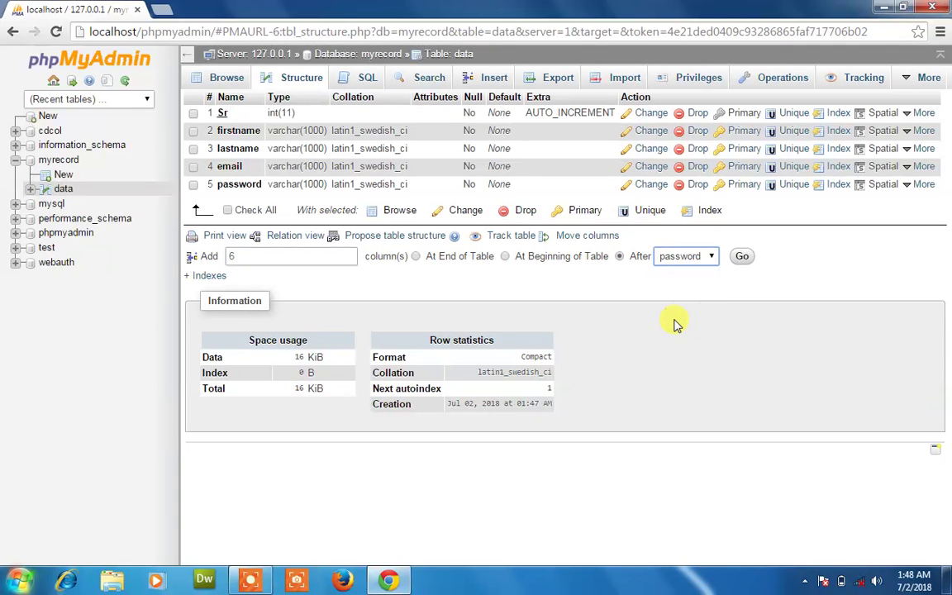
pyautogui.click(744, 257)
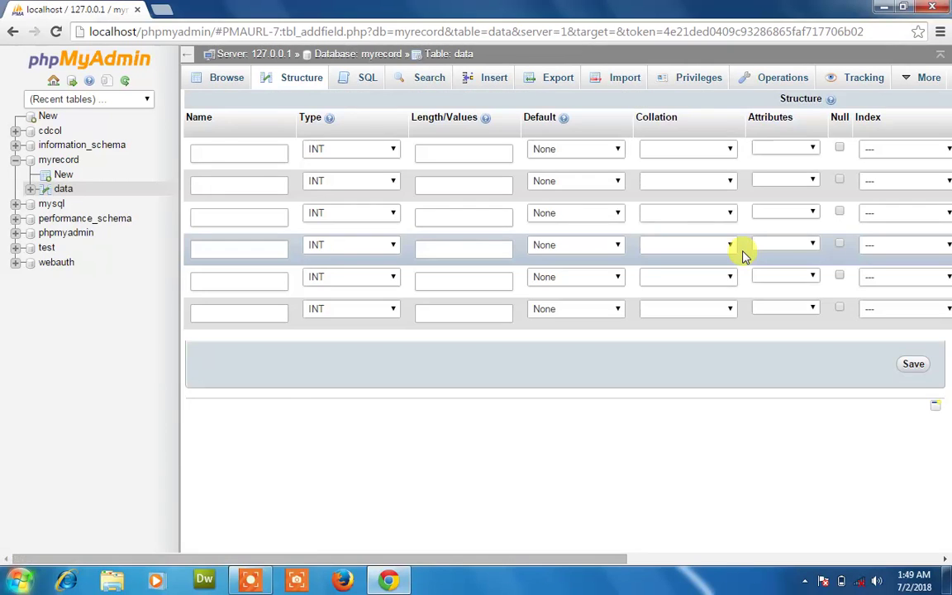
# - Name the first of the additional columns cpassword
pyautogui.click(278, 150)
pyautogui.write('cpassword')
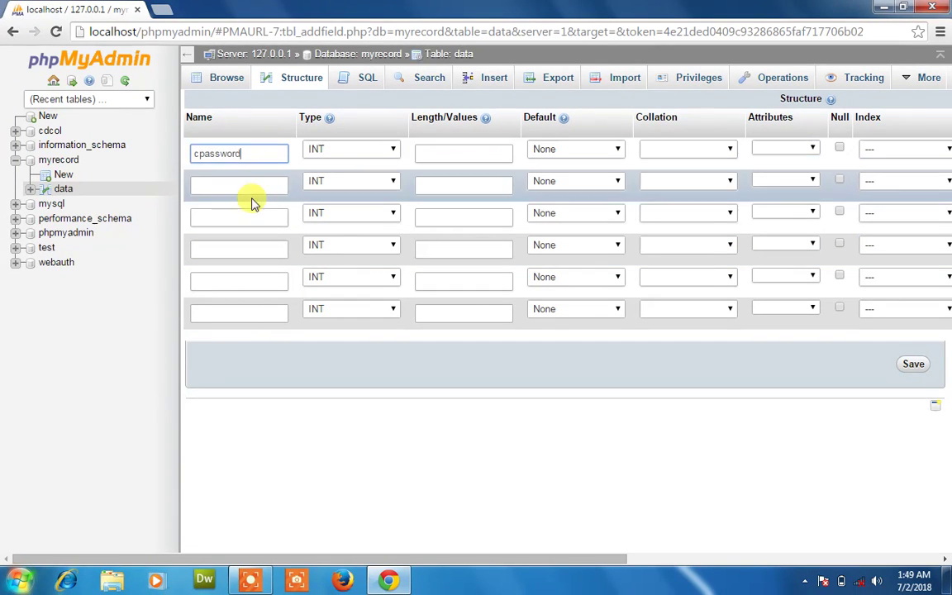
pyautogui.click(249, 187)
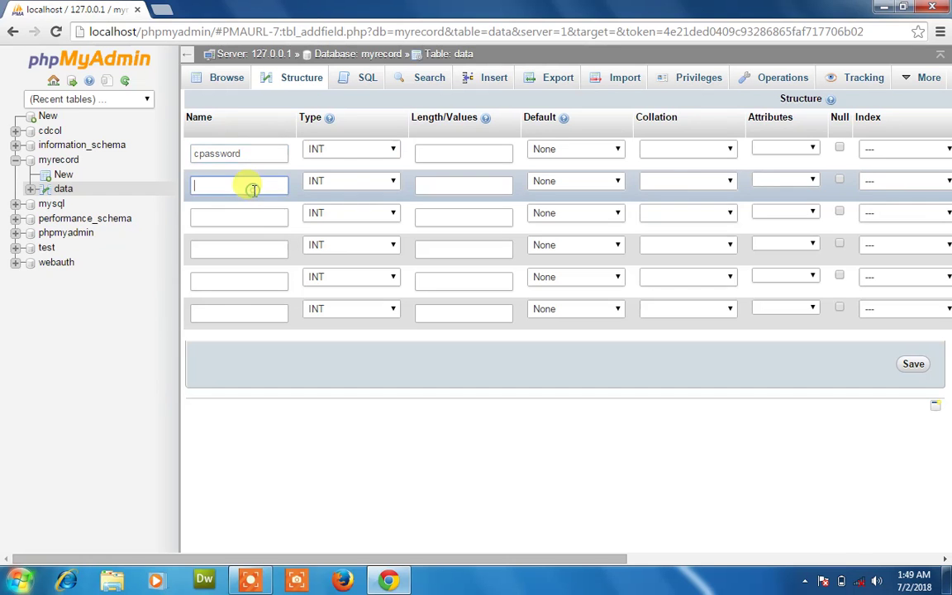
pyautogui.click(878, 7)
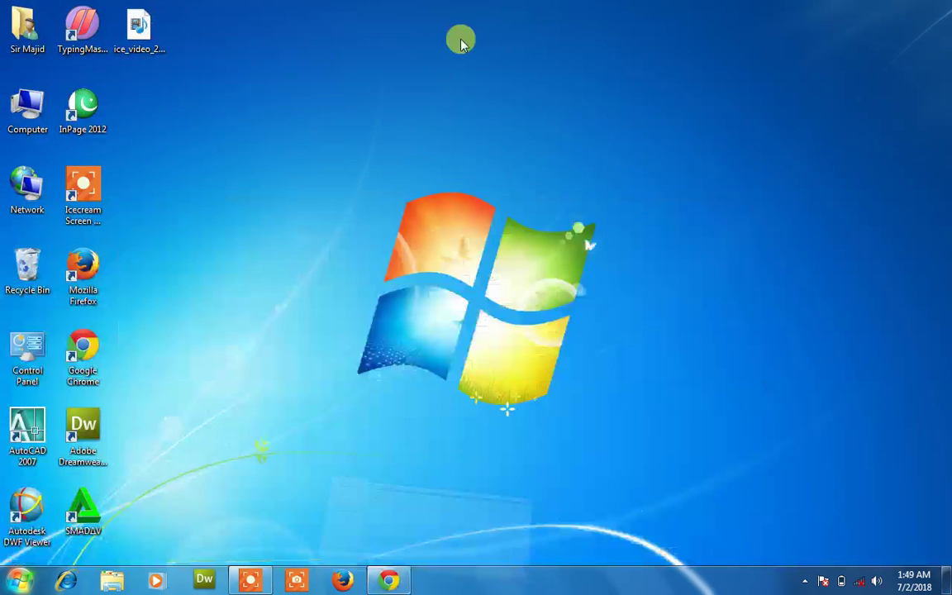
pyautogui.doubleClick(33, 123)
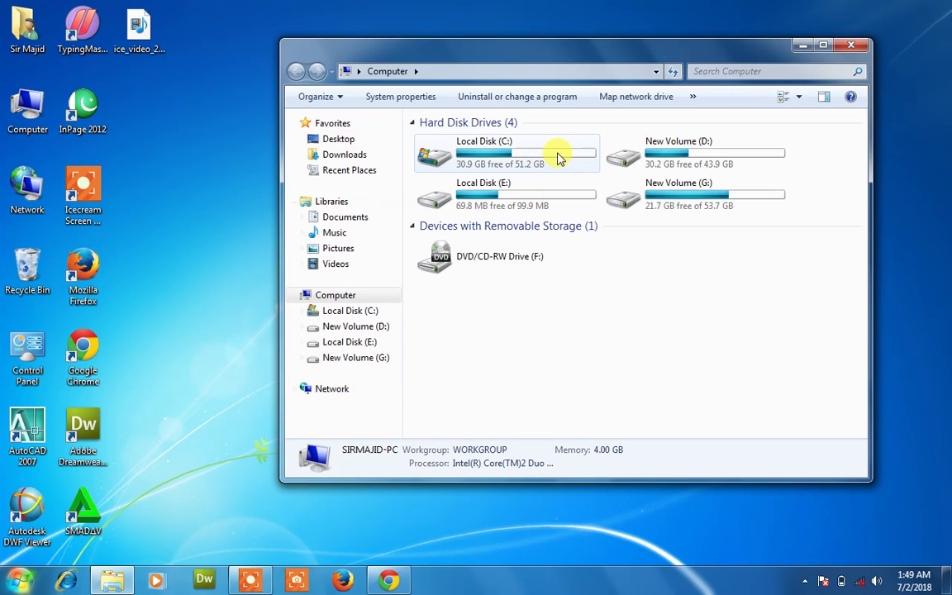
pyautogui.click(386, 579)
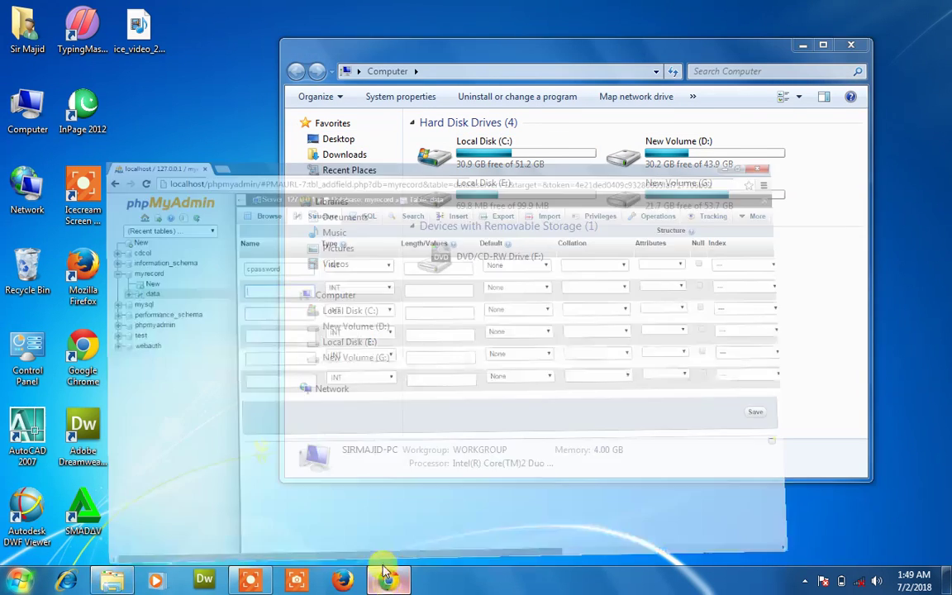
# - Load the form.php page from localhost in a new browser tab to check the form's field names
pyautogui.click(163, 8)
pyautogui.write('locla')
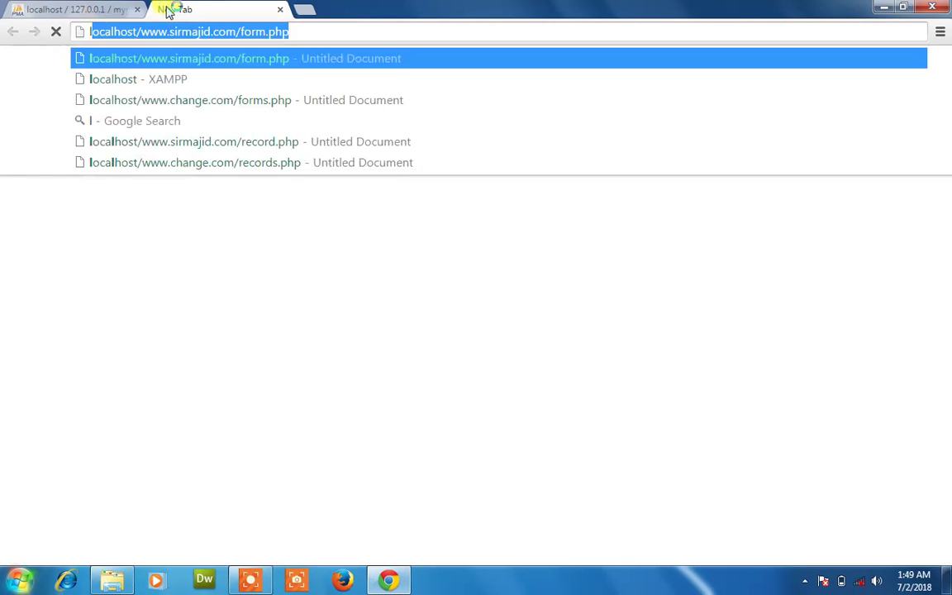
pyautogui.press('BackSpace')
pyautogui.press('BackSpace')
pyautogui.write('al')
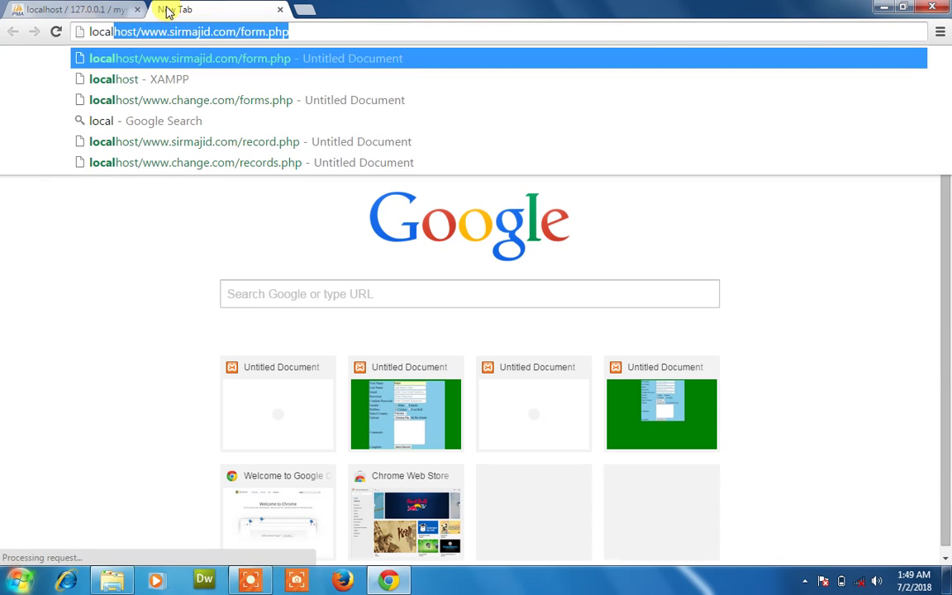
pyautogui.press('Return')
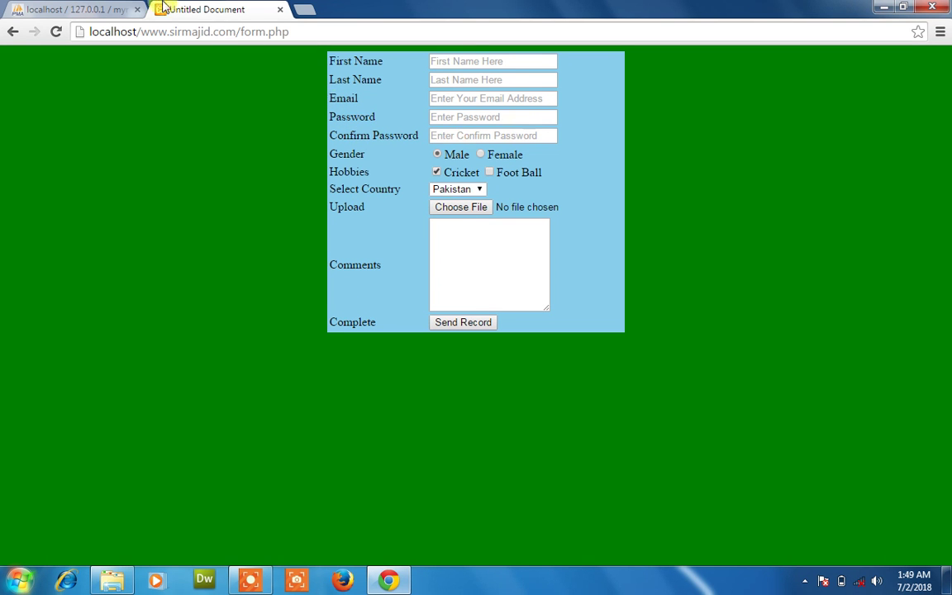
# - Return to the phpMyAdmin tab, checking the form page for the field order, and name the second additional column gender
pyautogui.click(110, 10)
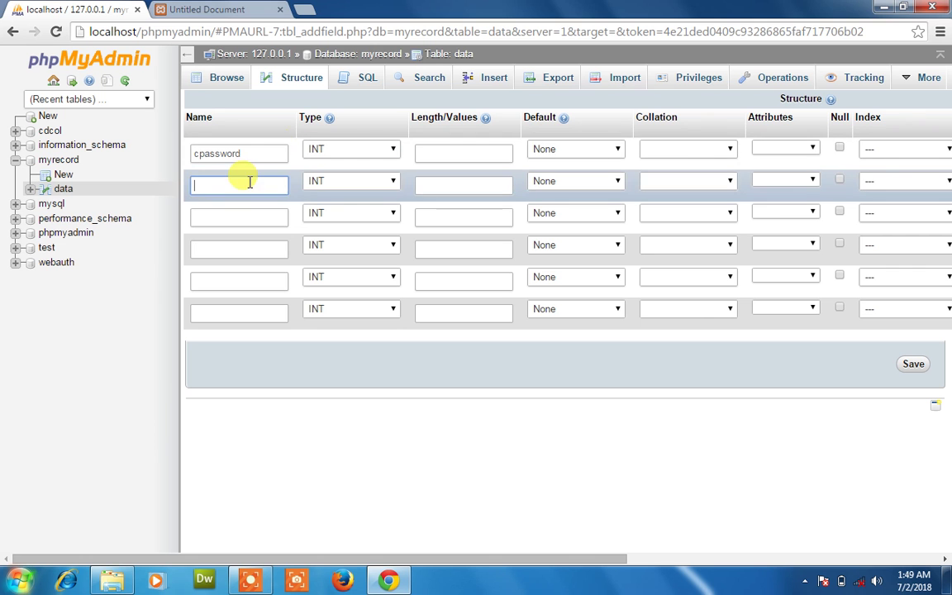
pyautogui.hotkey('alt', 'Tab')
pyautogui.hotkey('alt', 'Tab')
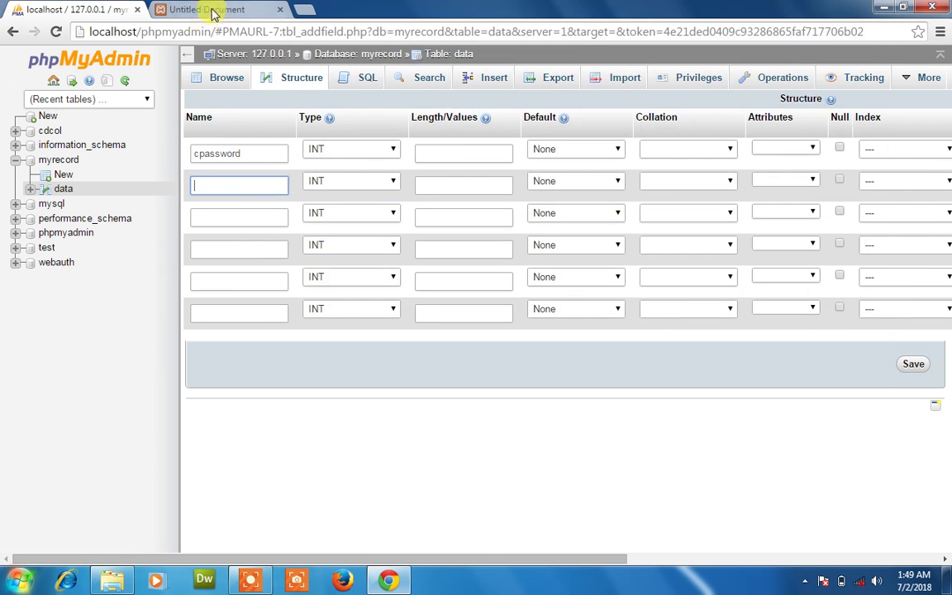
pyautogui.click(213, 11)
pyautogui.click(92, 9)
pyautogui.write('gender')
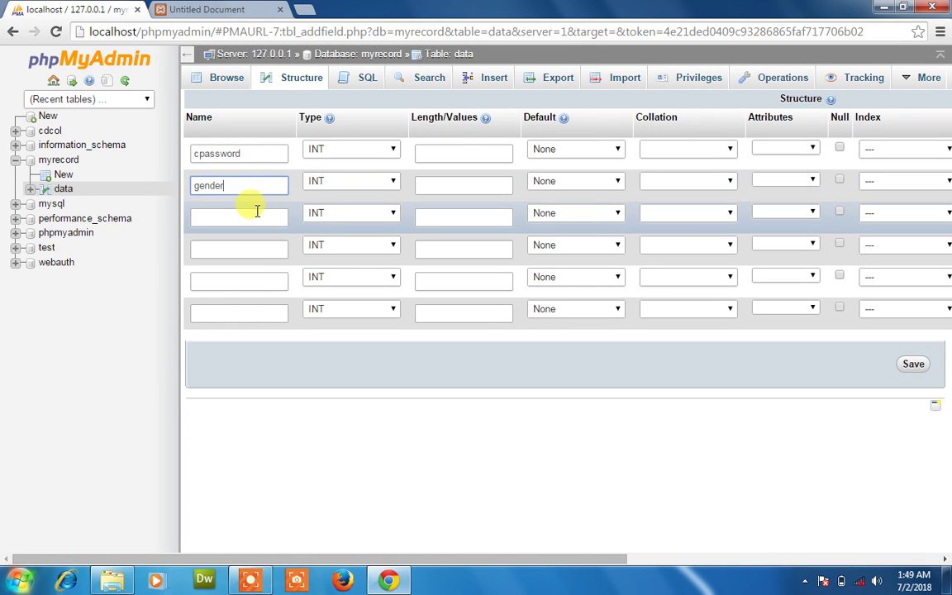
# - Set the cpassword column's type to VARCHAR
pyautogui.click(256, 211)
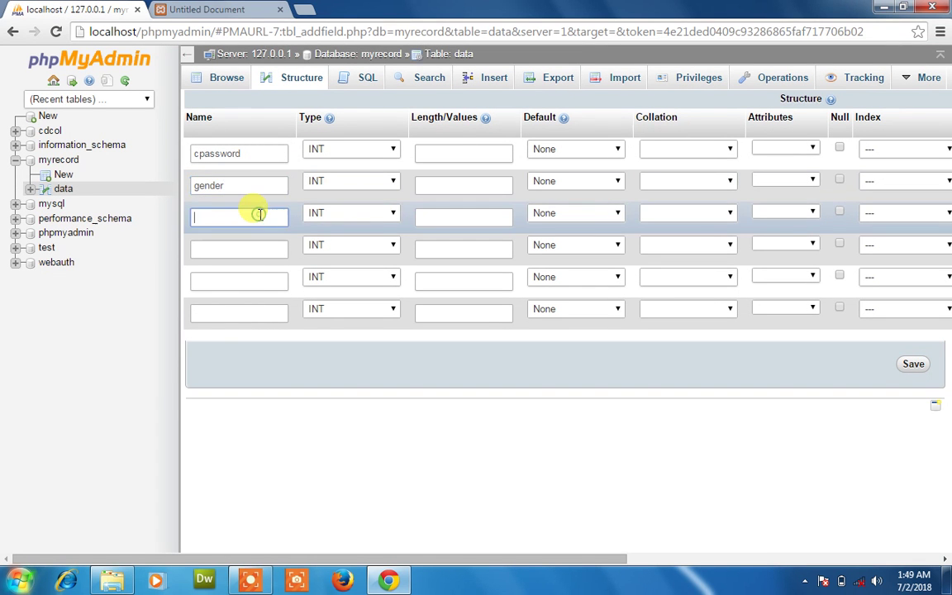
pyautogui.click(360, 151)
pyautogui.click(355, 179)
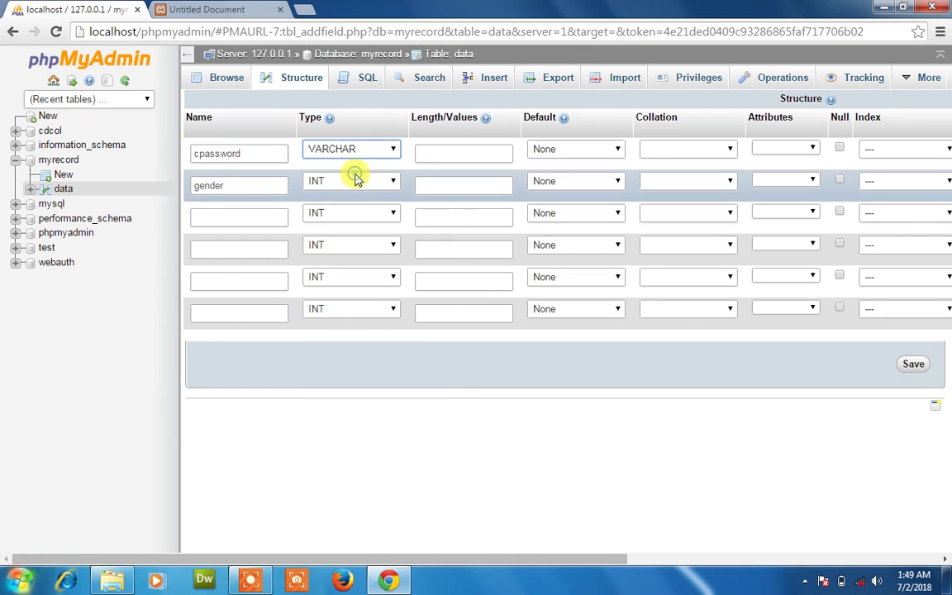
# - Set the gender column's type to VARCHAR and name the third additional column hobby1, checking the form page for the field order
pyautogui.click(357, 182)
pyautogui.click(354, 210)
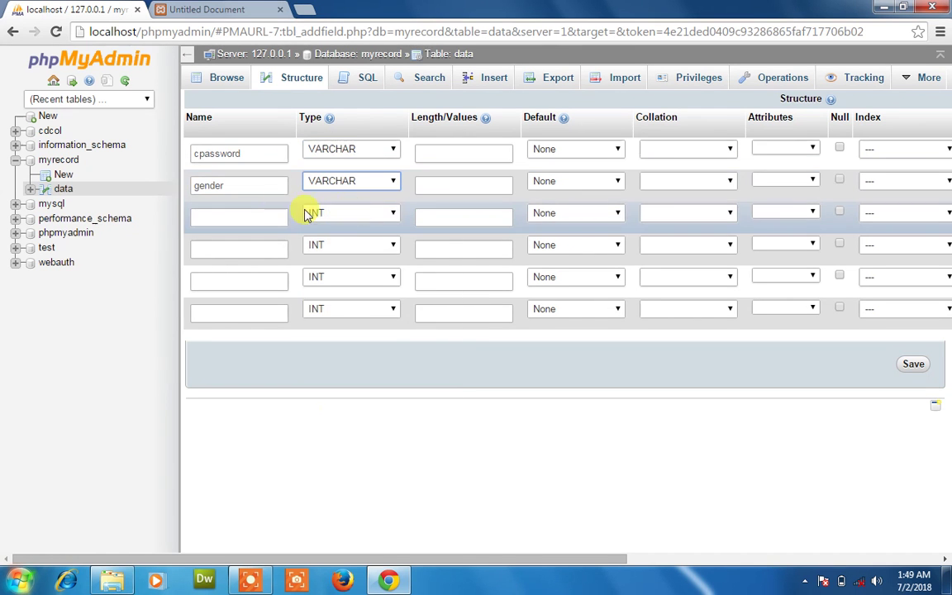
pyautogui.click(264, 216)
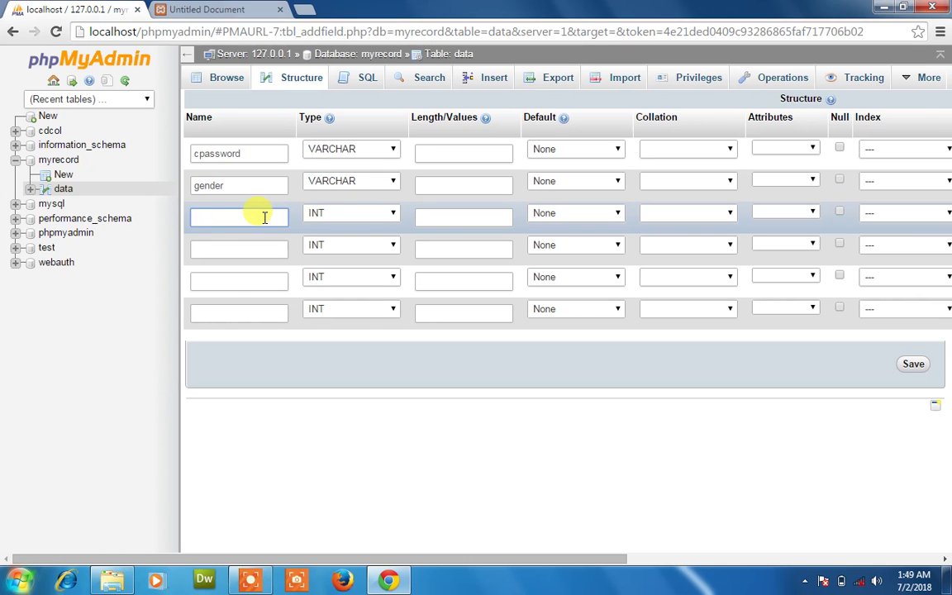
pyautogui.click(199, 7)
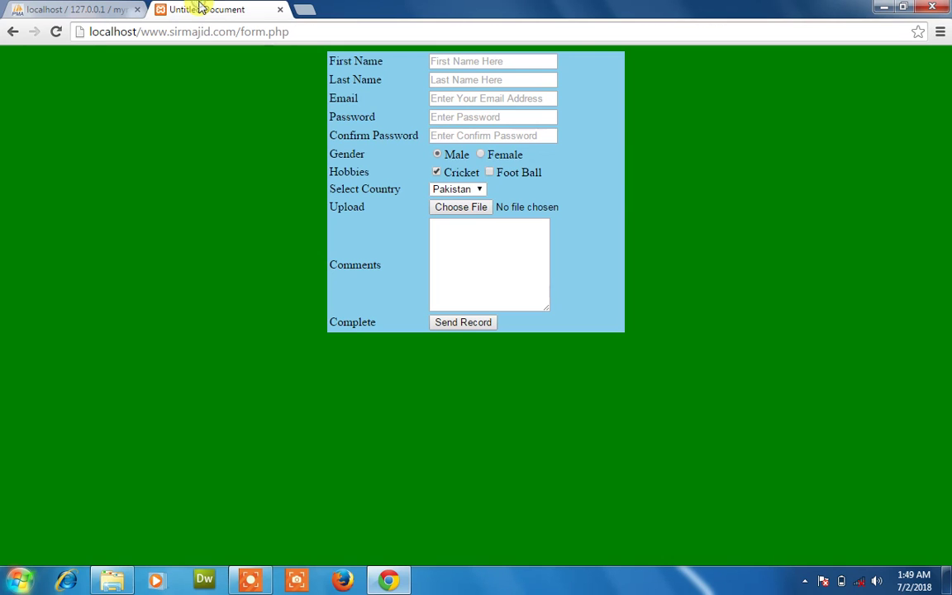
pyautogui.click(96, 9)
pyautogui.write('hob')
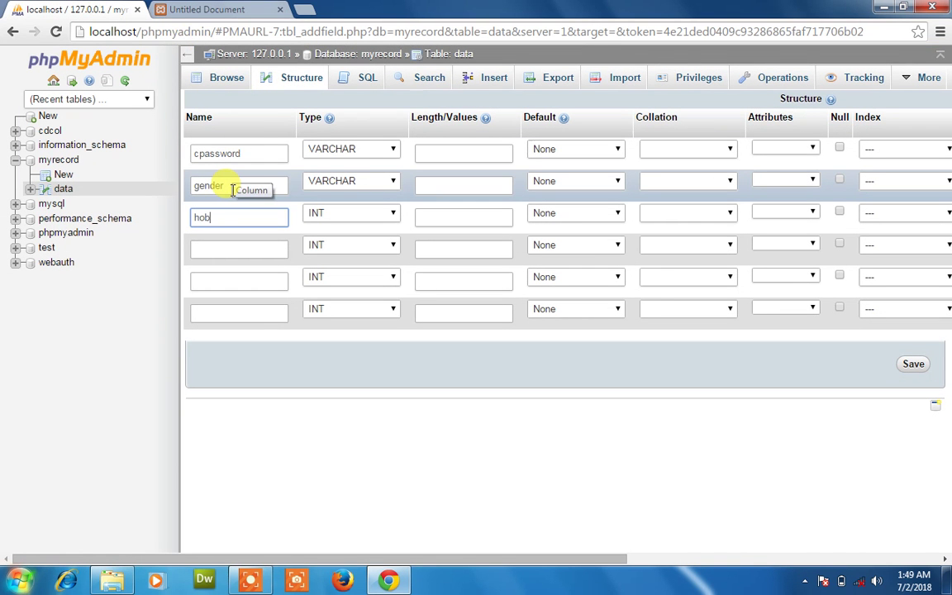
pyautogui.write('by1')
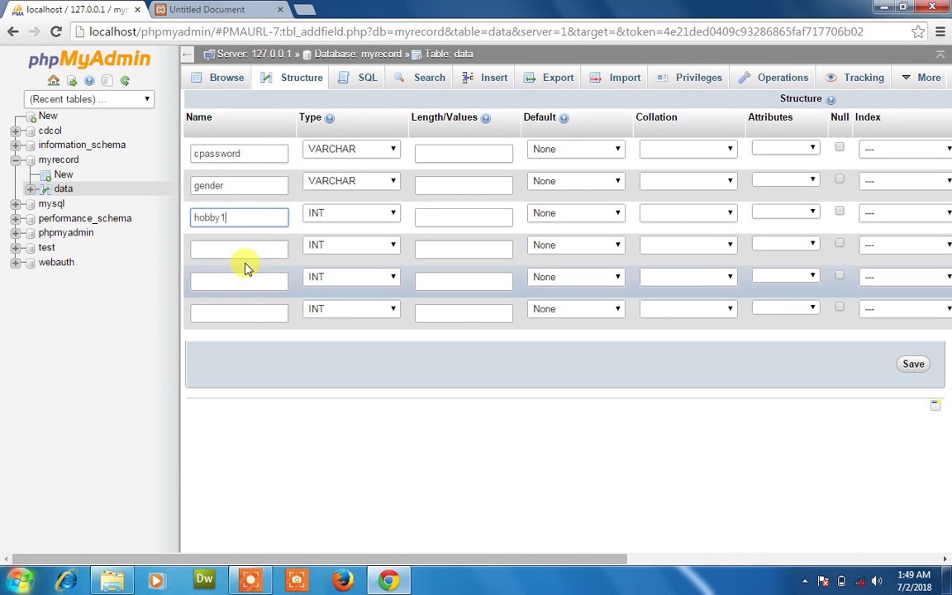
# - Name the fourth additional column hobby2 and the fifth one country
pyautogui.click(250, 242)
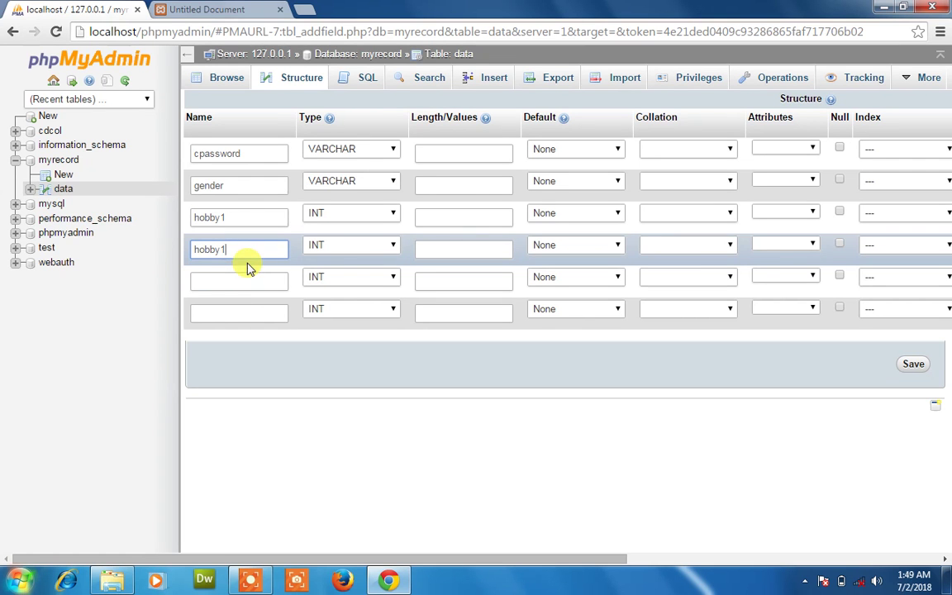
pyautogui.press('BackSpace')
pyautogui.write('2')
pyautogui.click(245, 279)
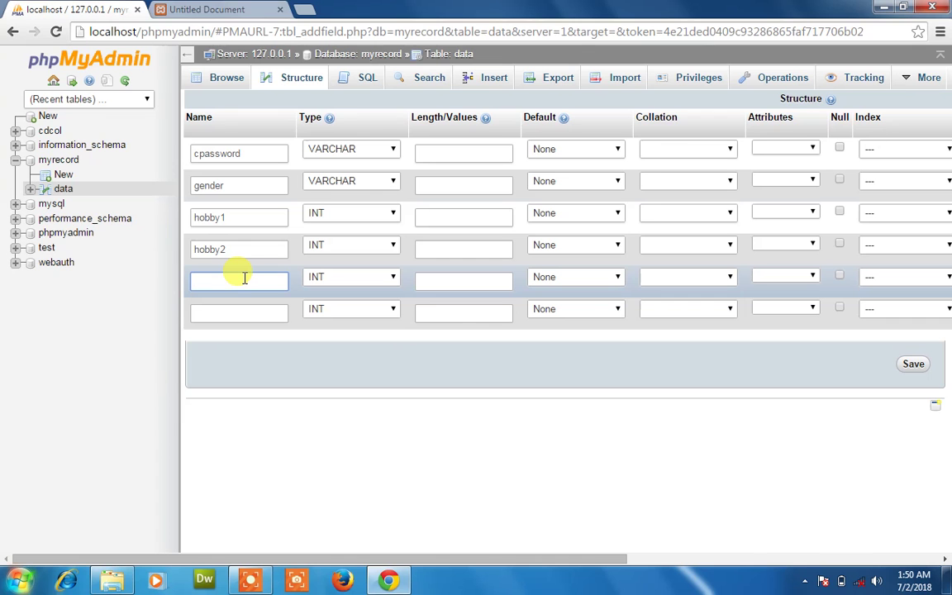
pyautogui.write('coubn')
pyautogui.write('ry')
# - Set the type of the hobby2, hobby1 and country columns to VARCHAR
pyautogui.click(331, 246)
pyautogui.click(335, 273)
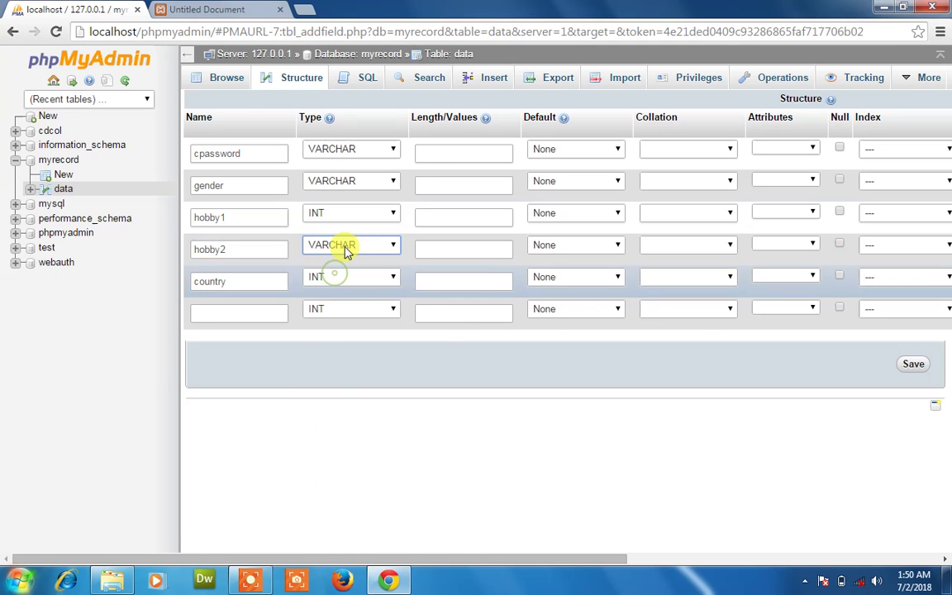
pyautogui.click(355, 214)
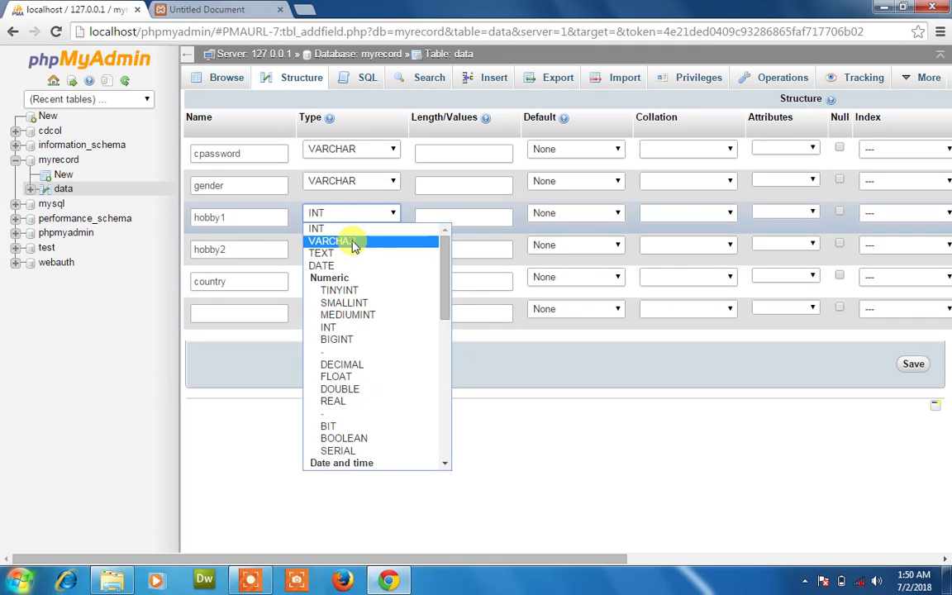
pyautogui.click(355, 239)
pyautogui.click(347, 277)
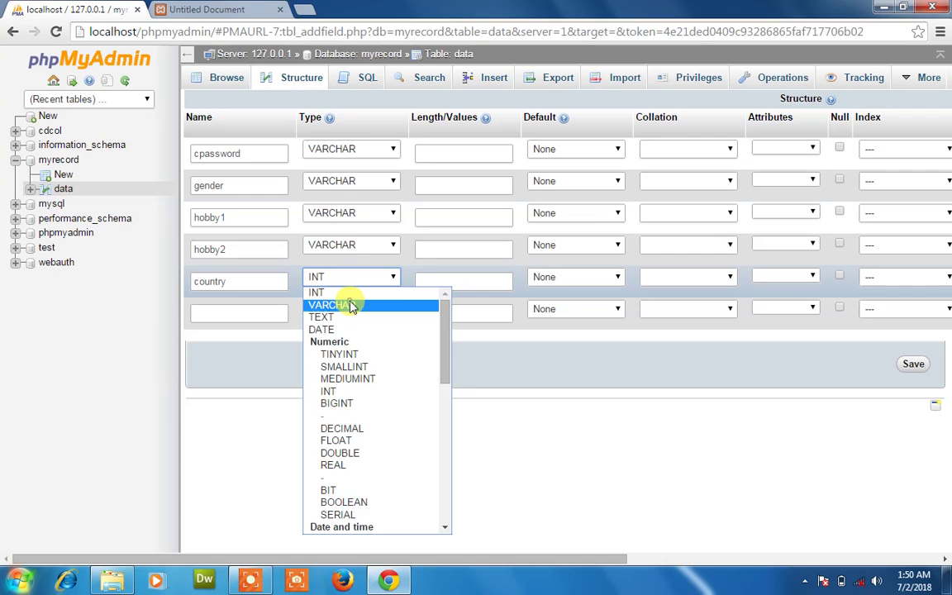
pyautogui.click(346, 303)
# - Set the length of the cpassword, gender, hobby1, hobby2 and country columns to 1000 each
pyautogui.click(430, 153)
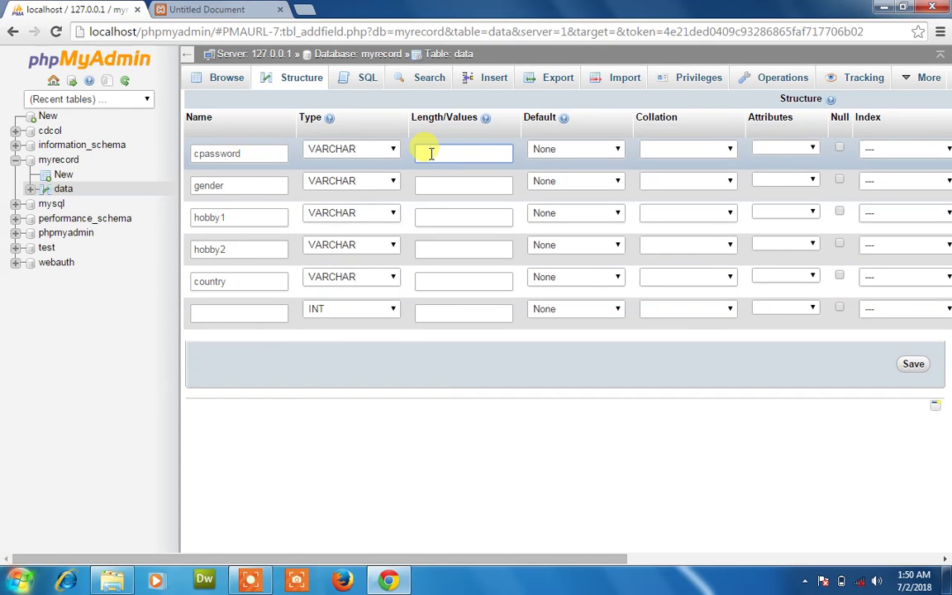
pyautogui.write('1000')
pyautogui.click(433, 184)
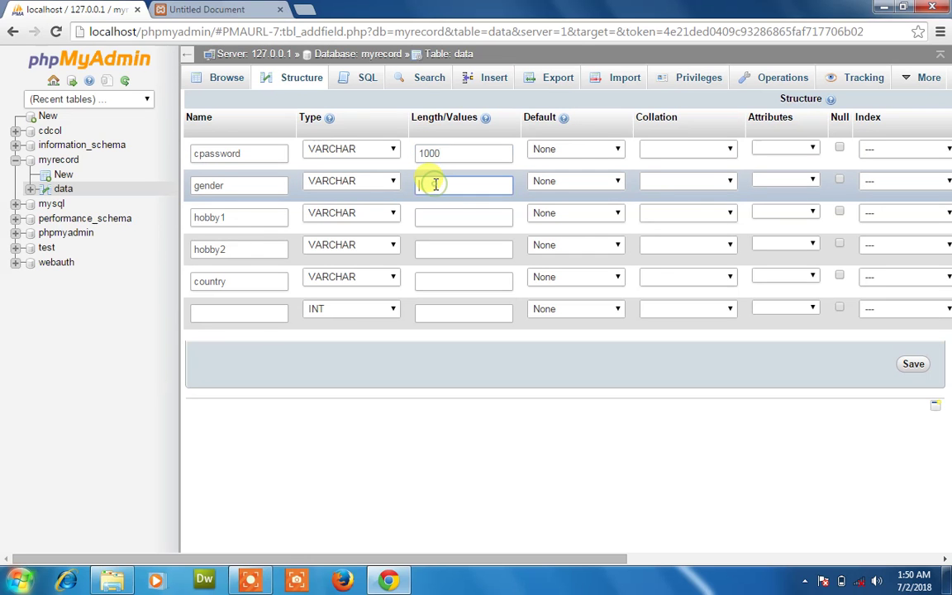
pyautogui.write('1000')
pyautogui.click(438, 214)
pyautogui.write('100')
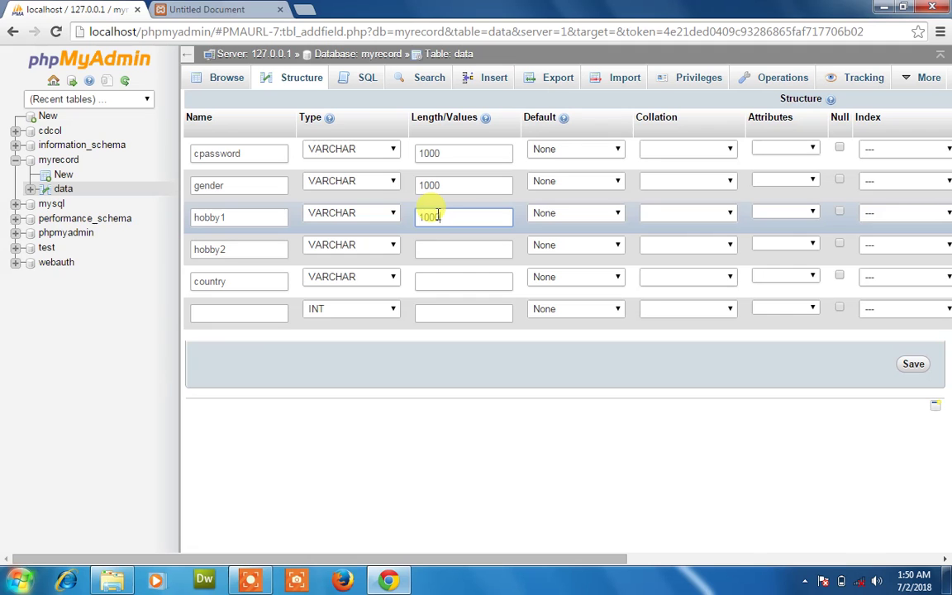
pyautogui.click(436, 246)
pyautogui.write('10')
pyautogui.press('BackSpace')
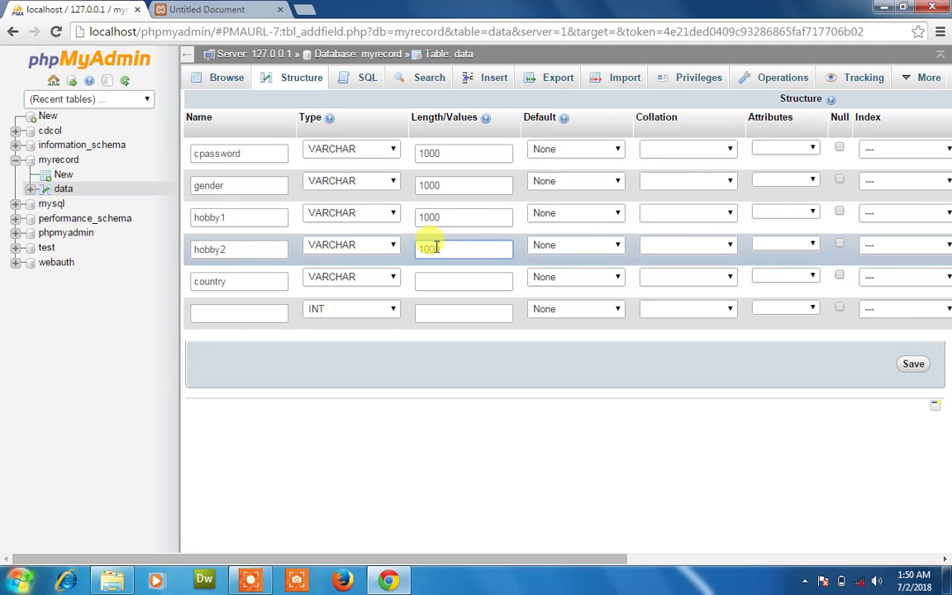
pyautogui.click(435, 281)
pyautogui.write('1000')
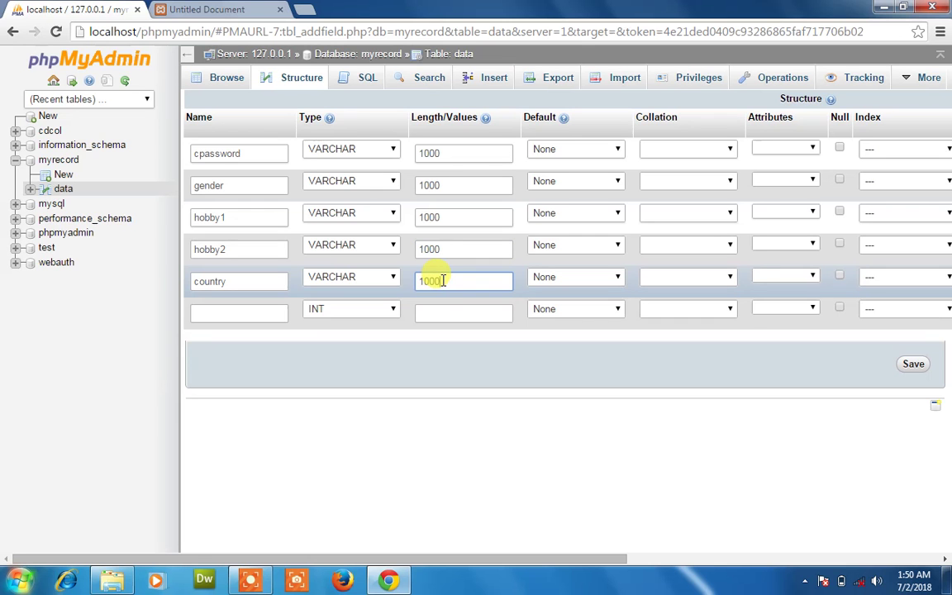
# - Check the form page for the upload field and name the last additional column imgname
pyautogui.click(249, 311)
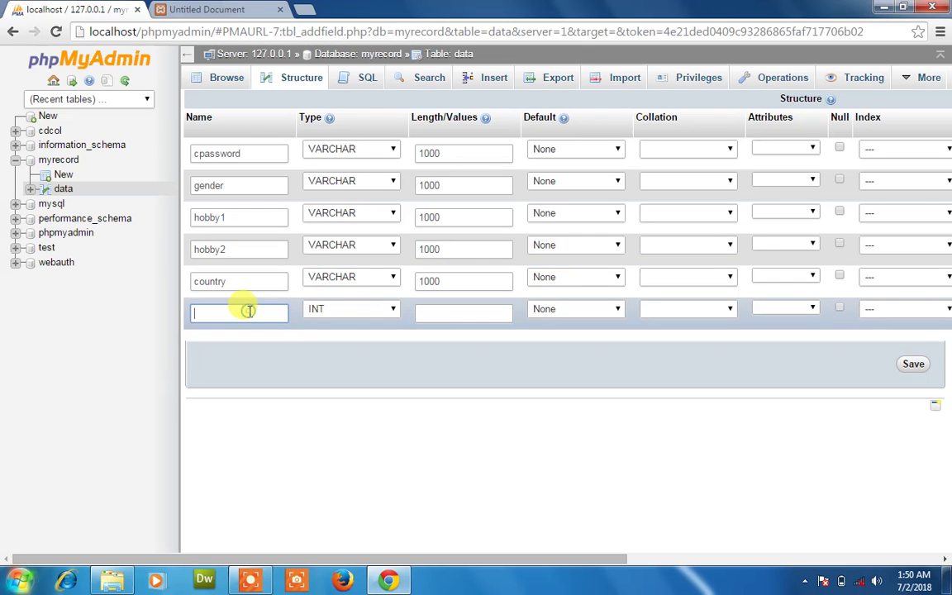
pyautogui.click(190, 9)
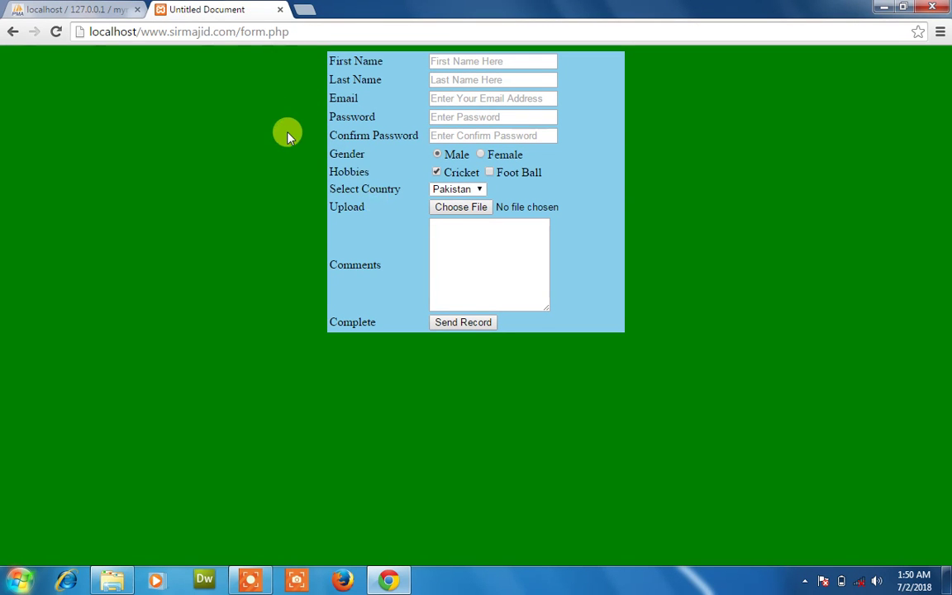
pyautogui.click(66, 9)
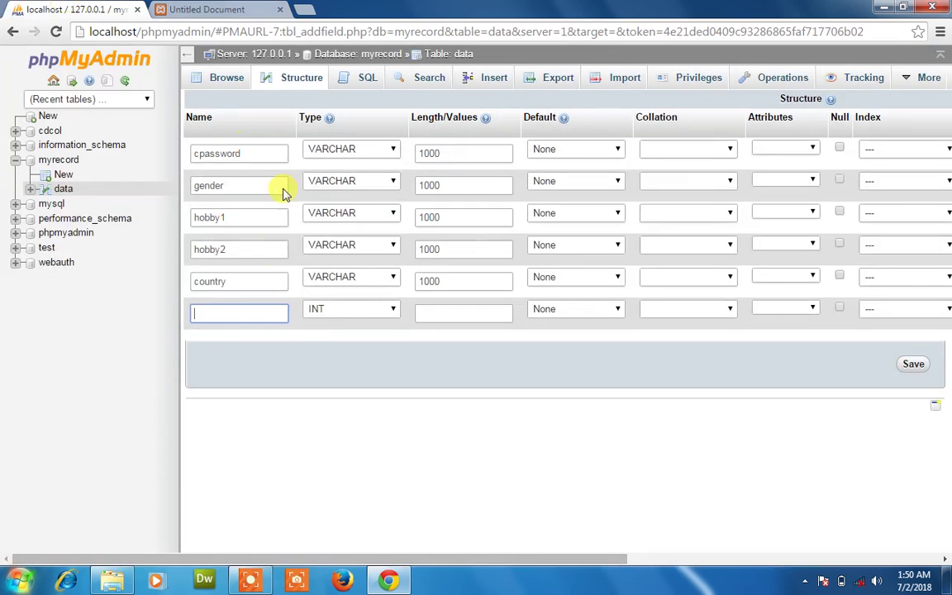
pyautogui.write('img')
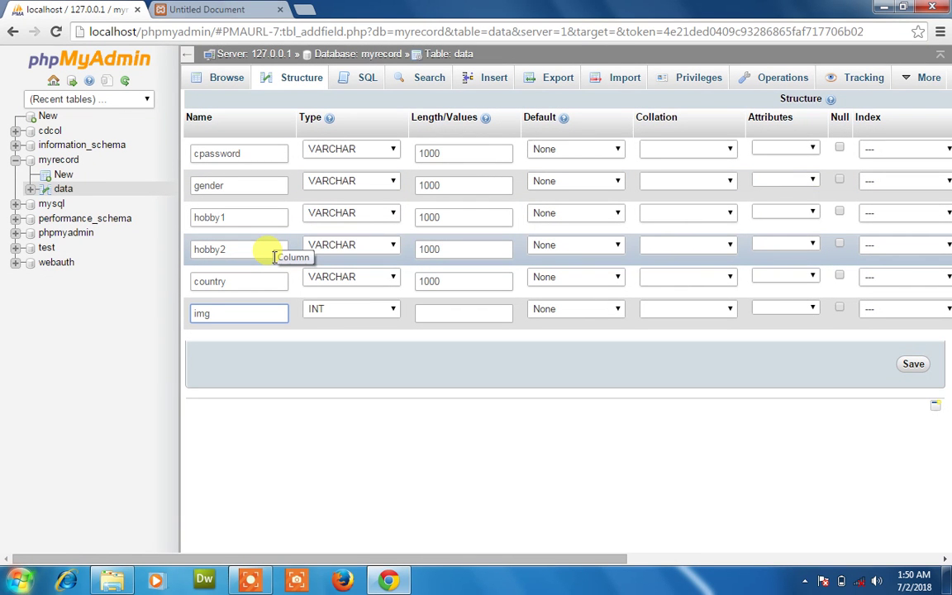
pyautogui.write('name')
# - Make the imgname column VARCHAR with a length of 10000 and save the six additional columns to the data table
pyautogui.click(327, 312)
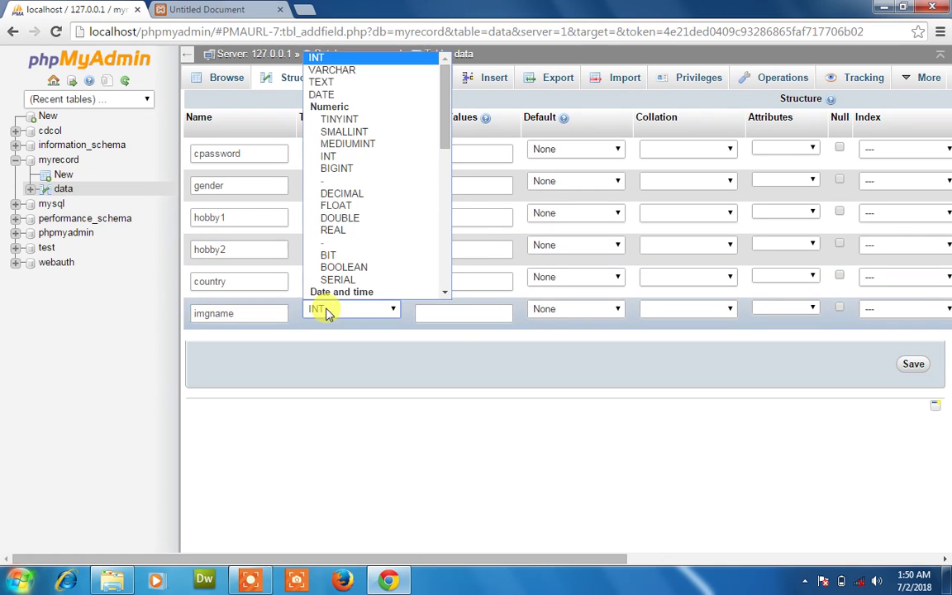
pyautogui.click(372, 72)
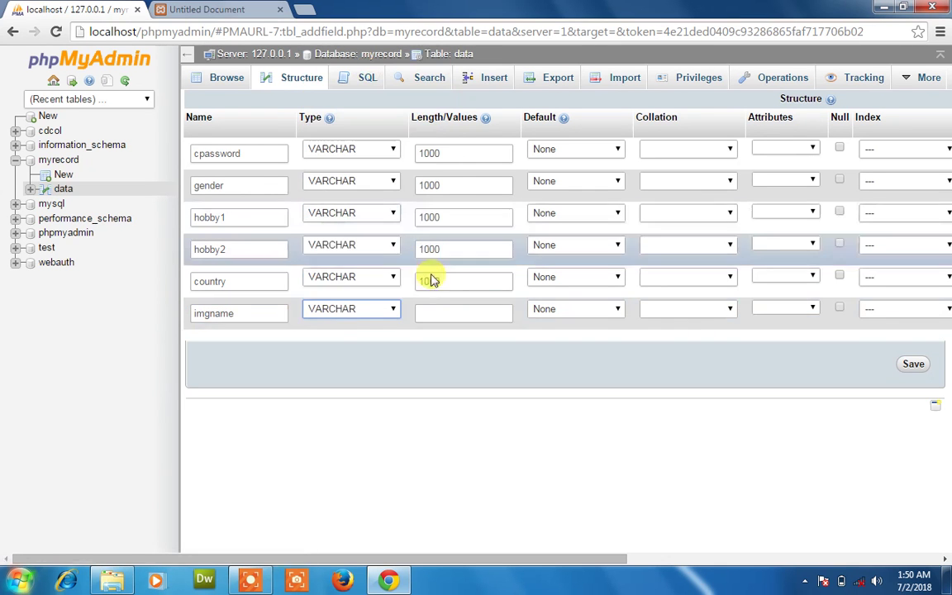
pyautogui.click(440, 312)
pyautogui.write('10000')
pyautogui.click(906, 369)
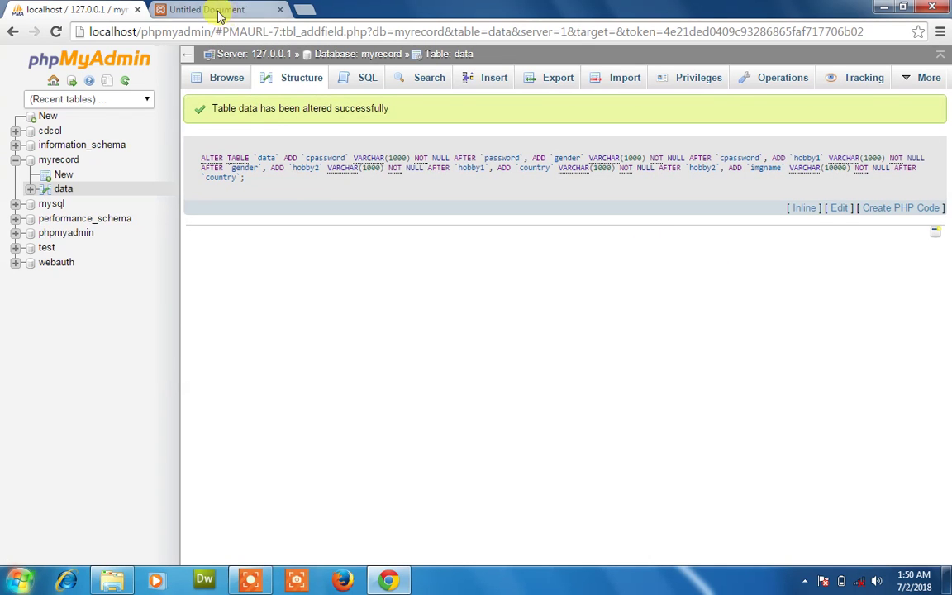
# - Check the form page for any field still missing and browse the data table's records in phpMyAdmin
pyautogui.click(209, 8)
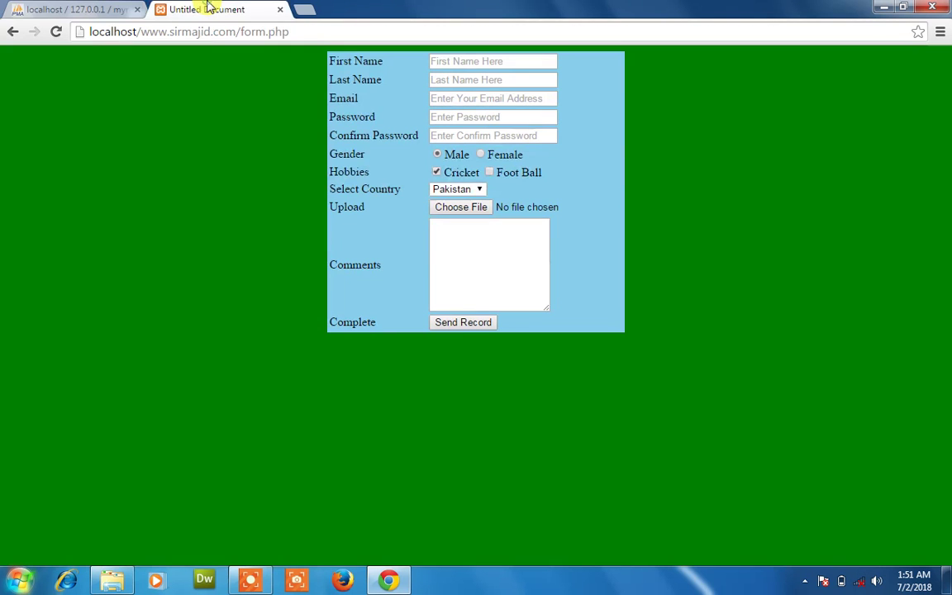
pyautogui.click(130, 7)
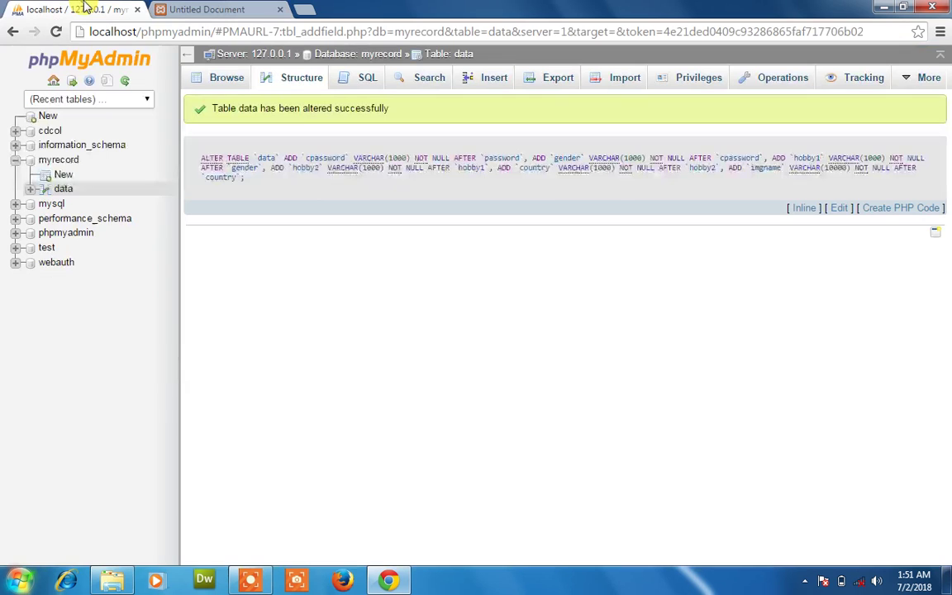
pyautogui.click(228, 80)
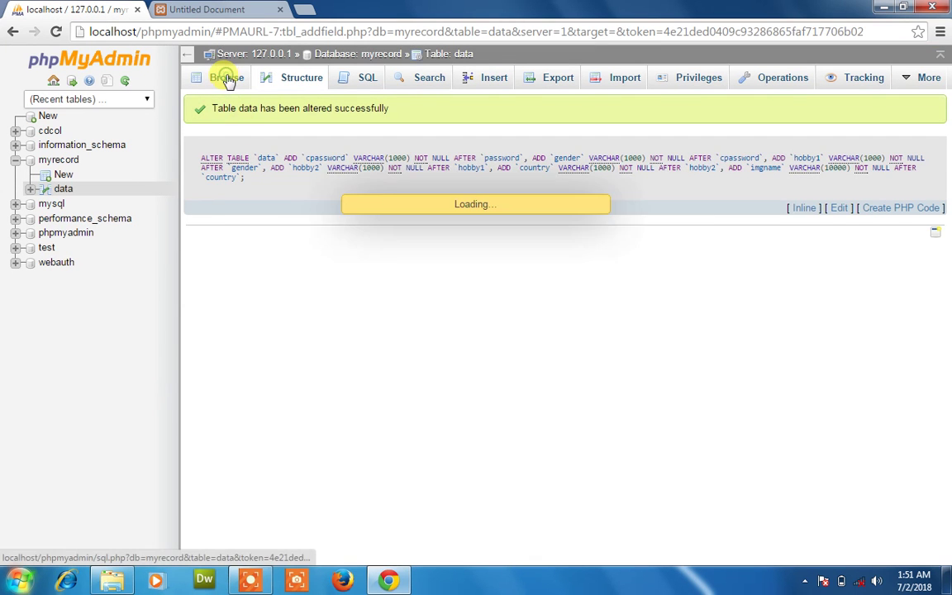
# - Open the data table's structure and start adding one column after imgname
pyautogui.click(266, 83)
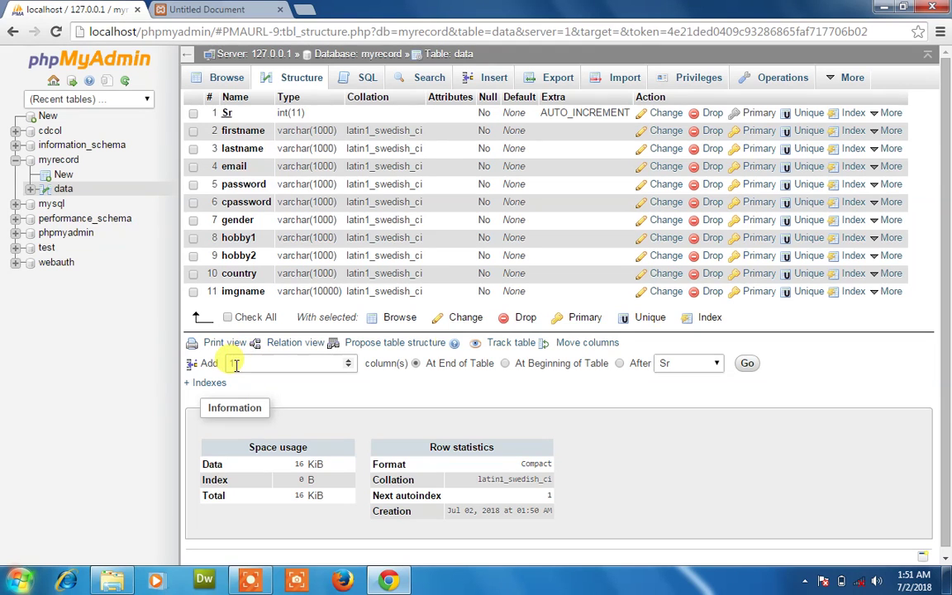
pyautogui.click(619, 364)
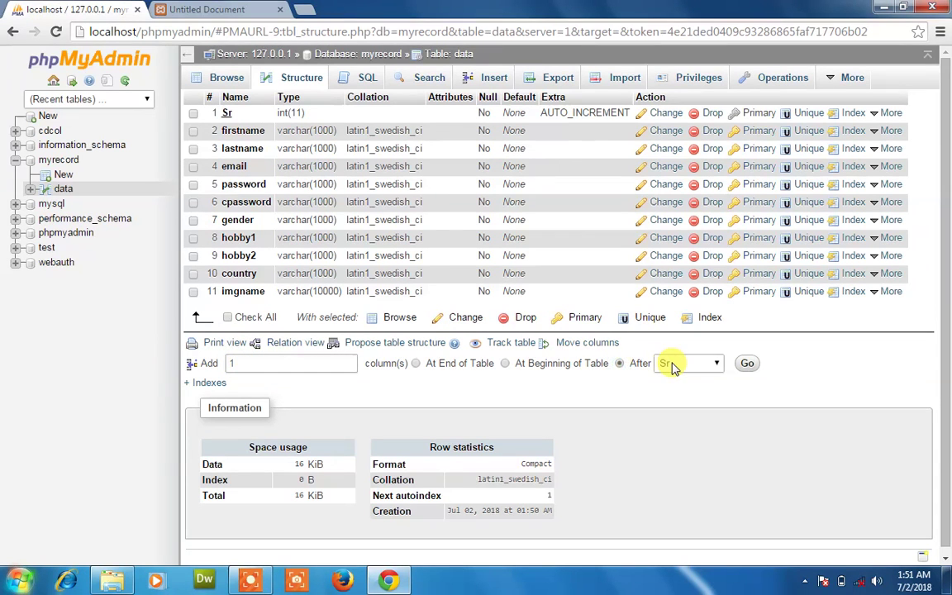
pyautogui.click(671, 365)
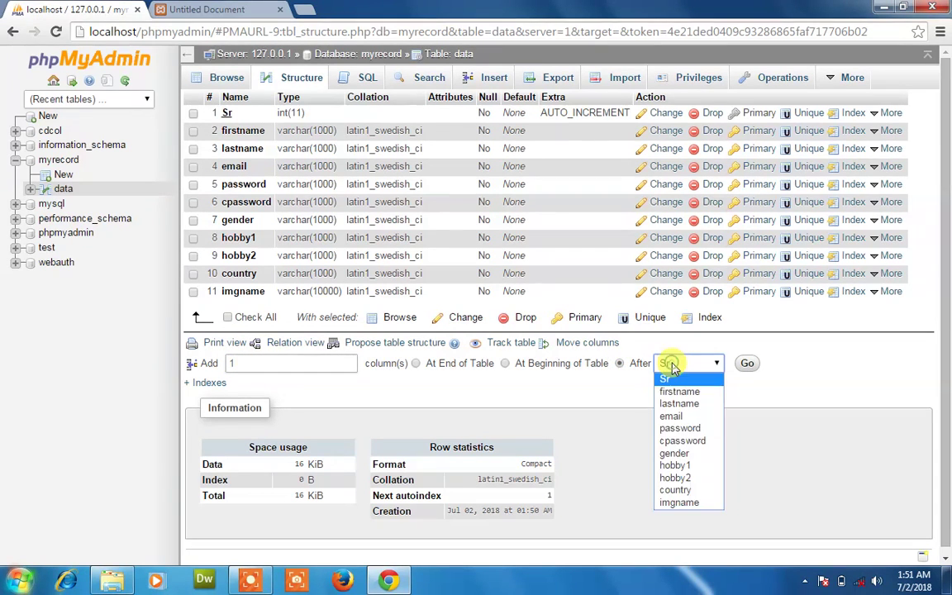
pyautogui.click(680, 503)
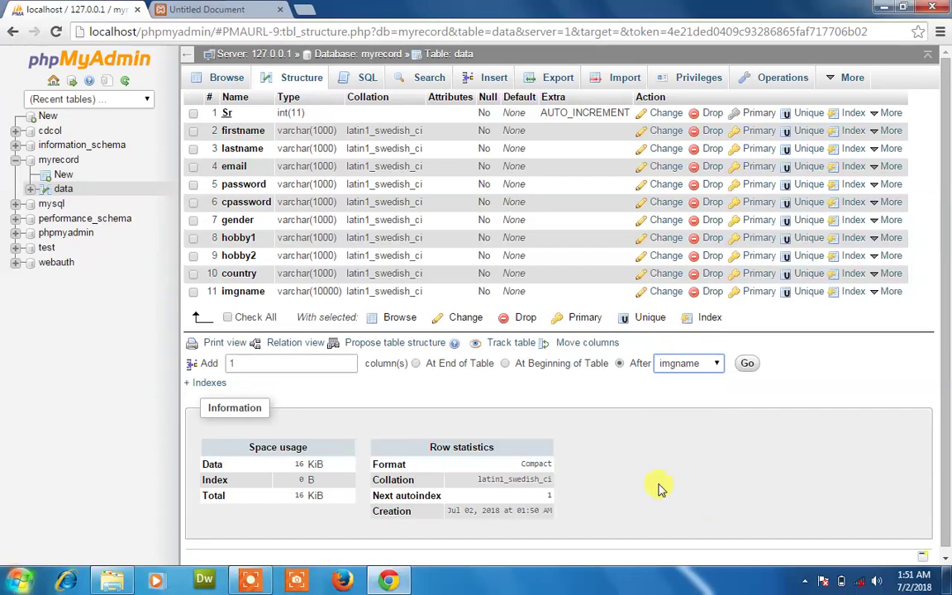
pyautogui.click(745, 365)
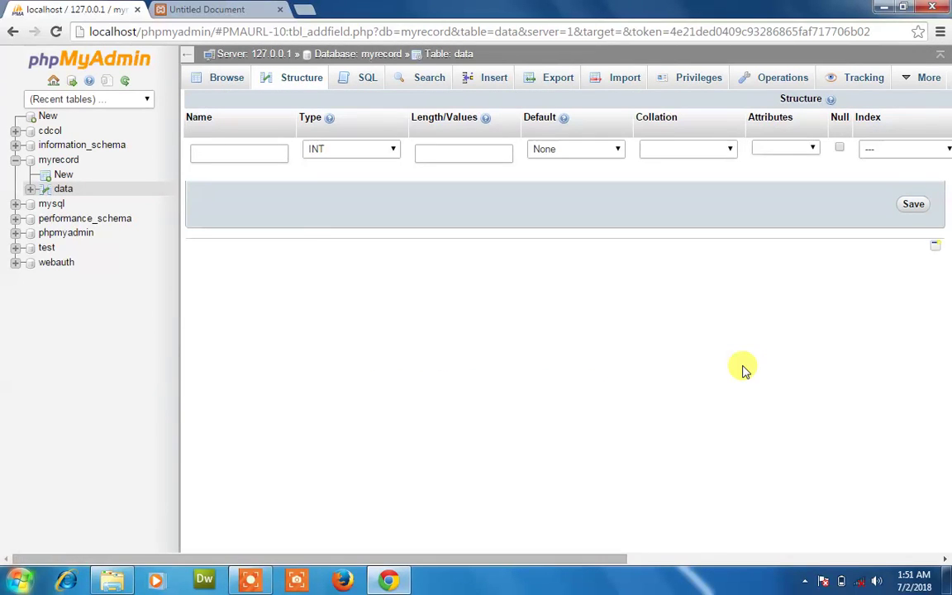
# - Define the new column as comments, VARCHAR with a length of 10000, and save it to the table
pyautogui.click(278, 155)
pyautogui.write('comments')
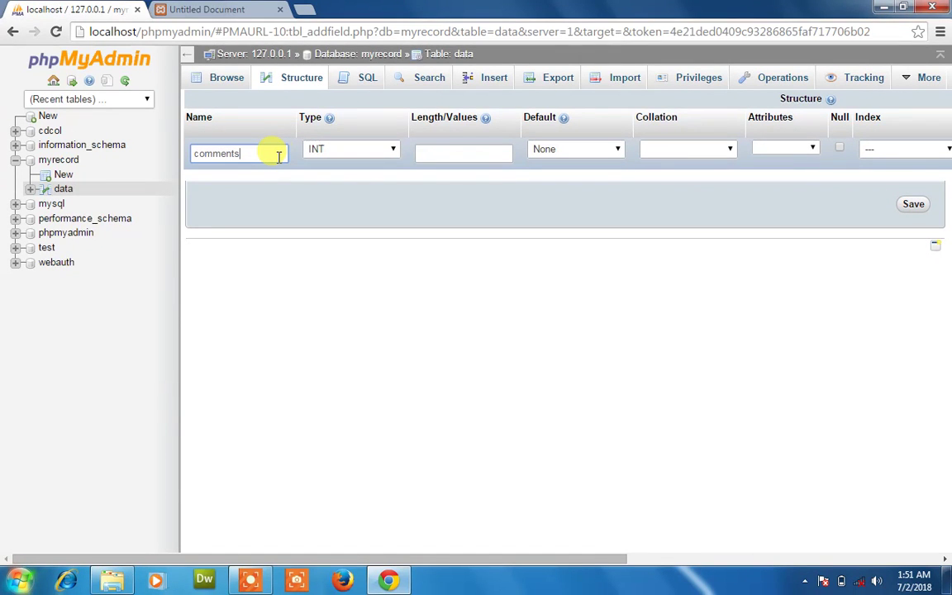
pyautogui.click(354, 147)
pyautogui.click(350, 177)
pyautogui.click(422, 152)
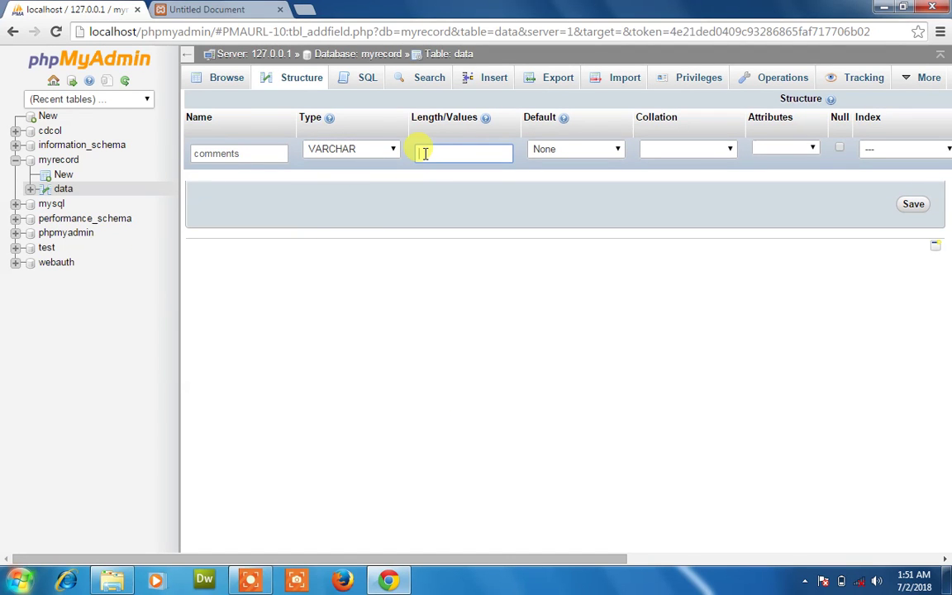
pyautogui.write('10000')
pyautogui.click(909, 204)
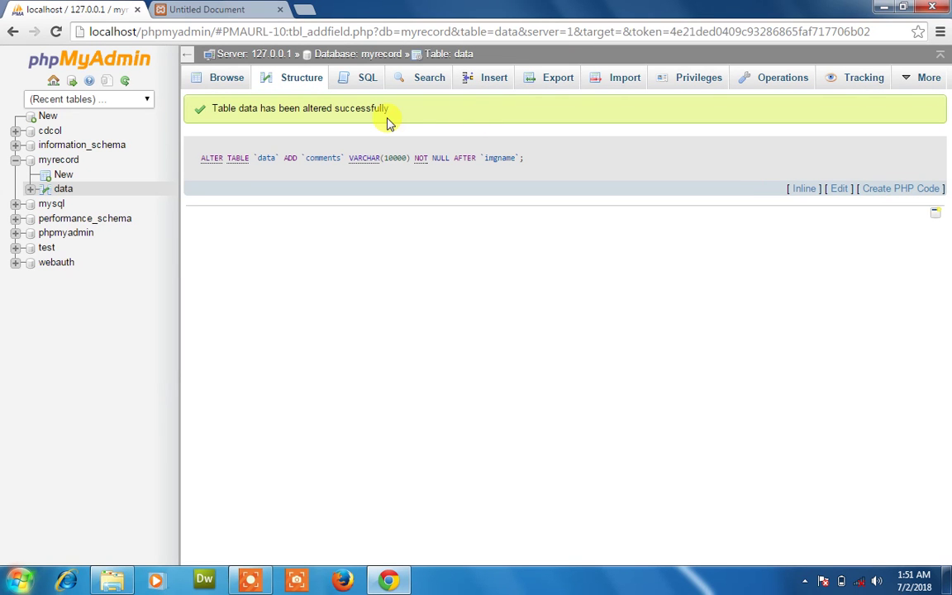
# - Browse the data table's records and review its complete column structure
pyautogui.click(225, 80)
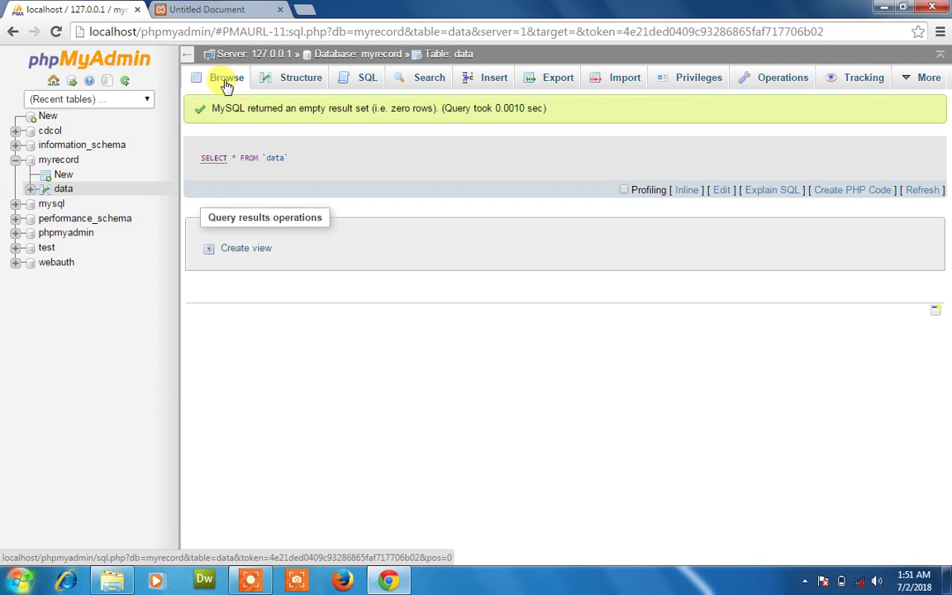
pyautogui.click(278, 80)
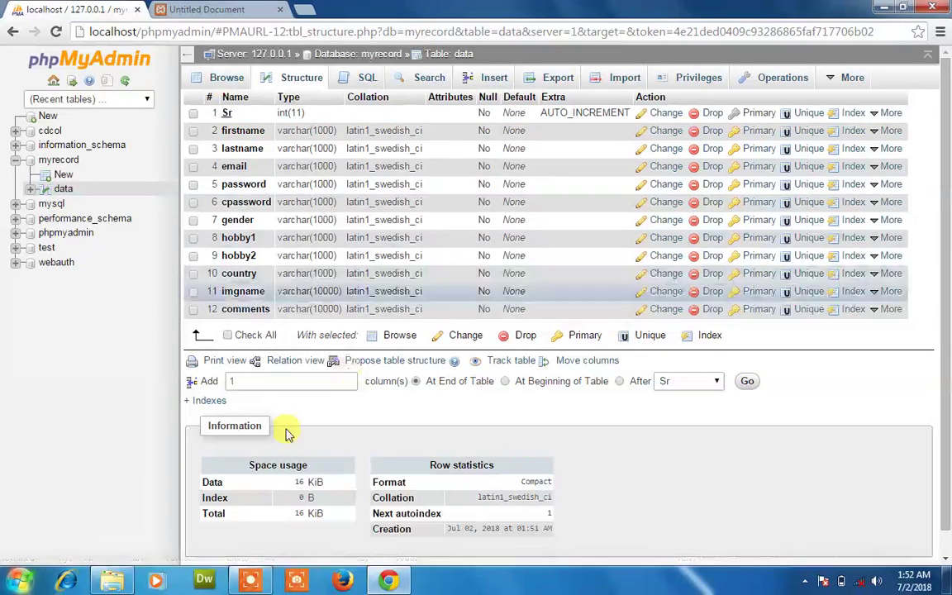
# - Export the whole myrecord database to a file, using the Quick export method and the SQL format
pyautogui.moveTo(258, 572)
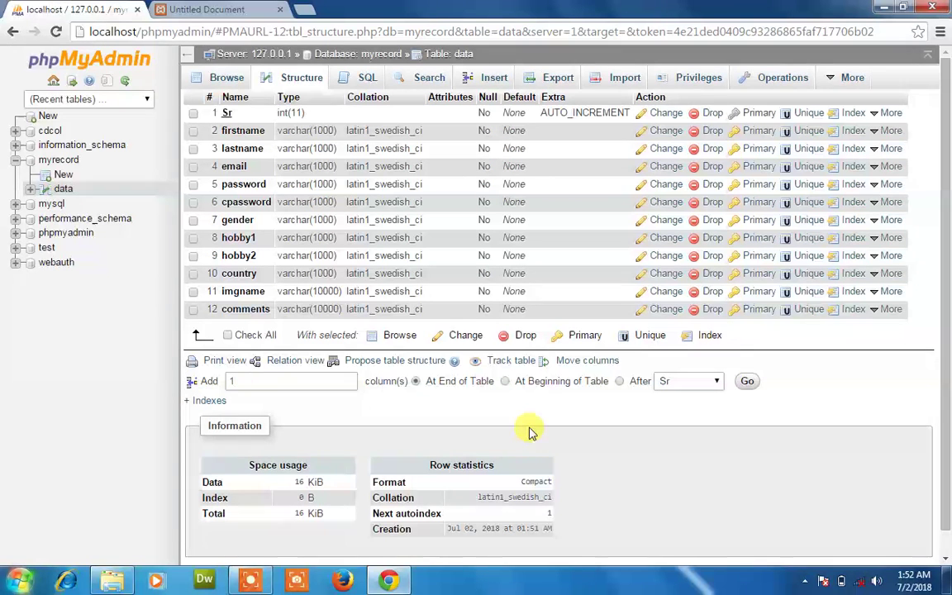
pyautogui.click(558, 79)
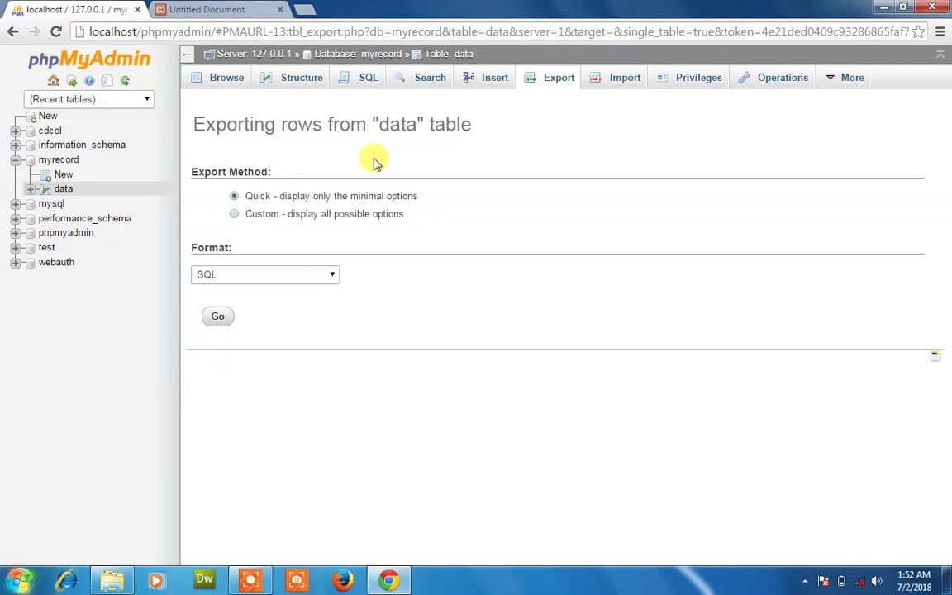
pyautogui.click(73, 164)
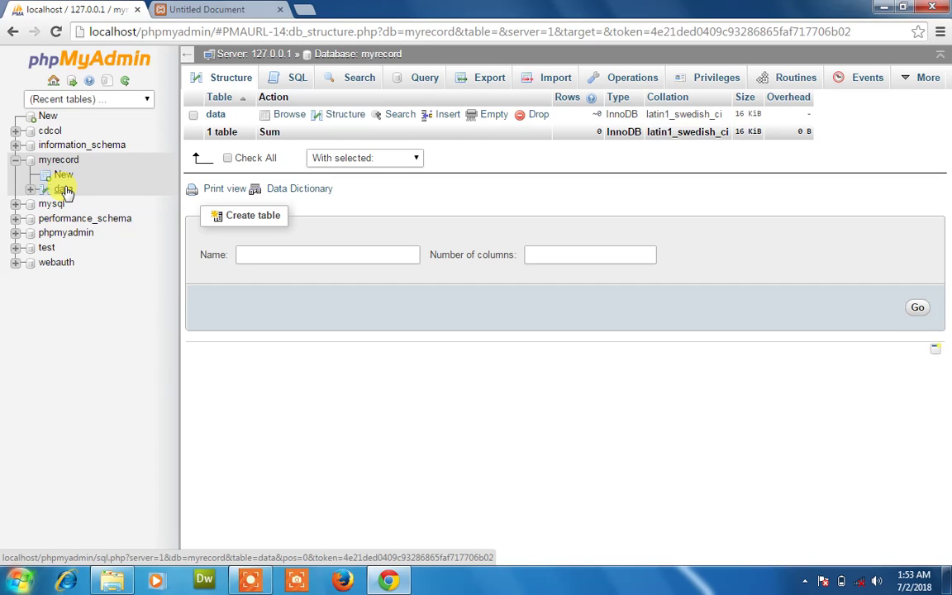
pyautogui.click(69, 163)
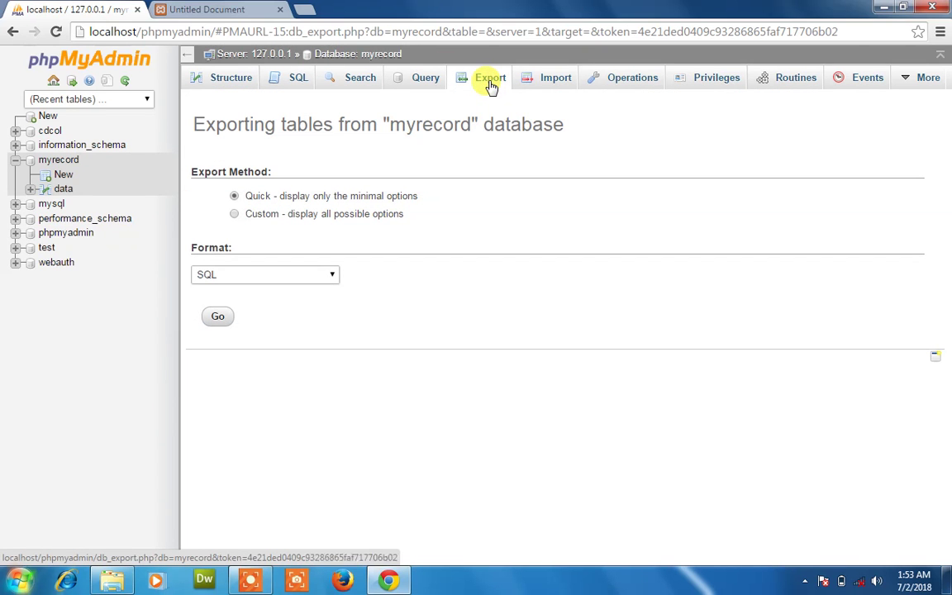
pyautogui.click(215, 314)
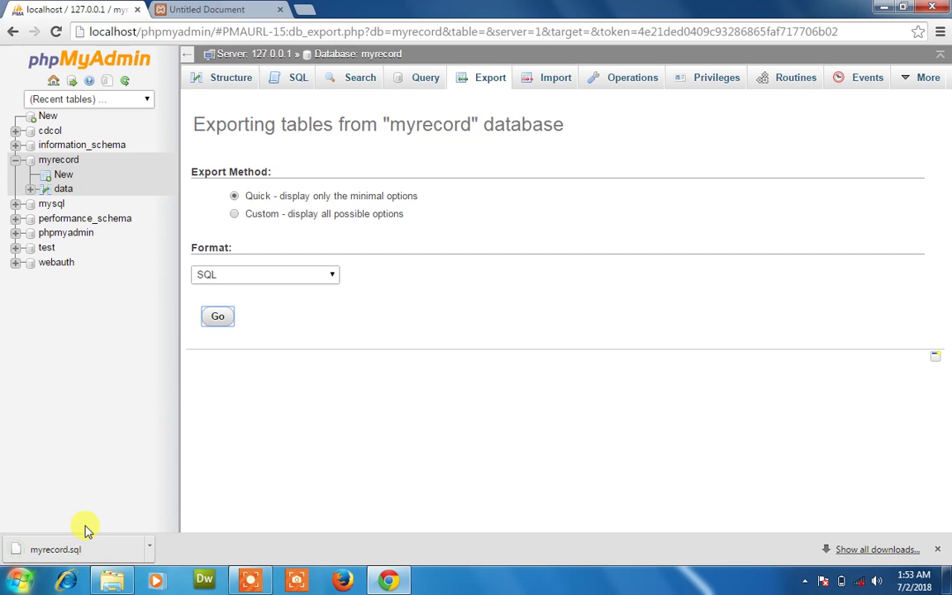
# - Show the downloaded myrecord.sql file in its folder, and close the folder window and the browser
pyautogui.click(149, 547)
pyautogui.click(191, 499)
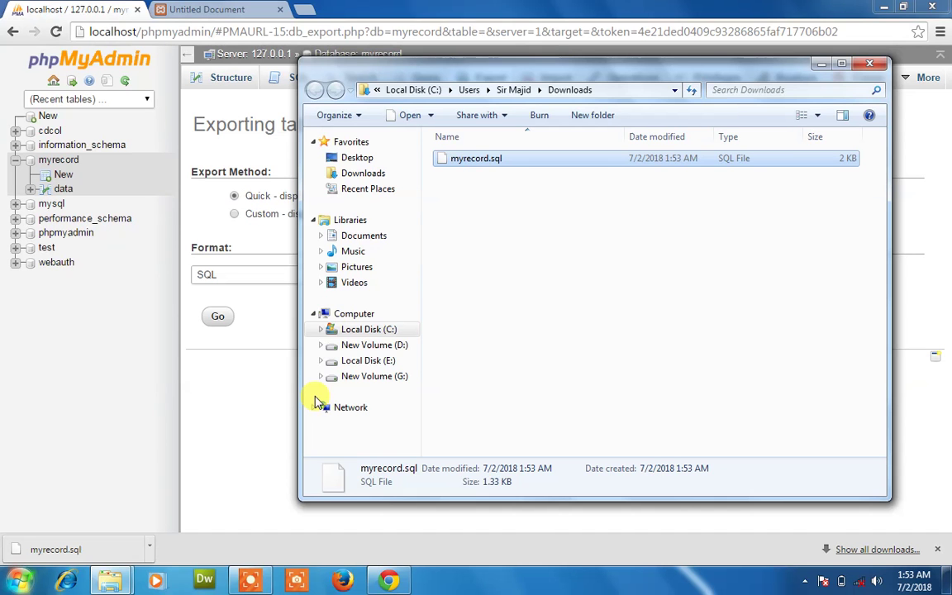
pyautogui.click(869, 63)
pyautogui.click(936, 8)
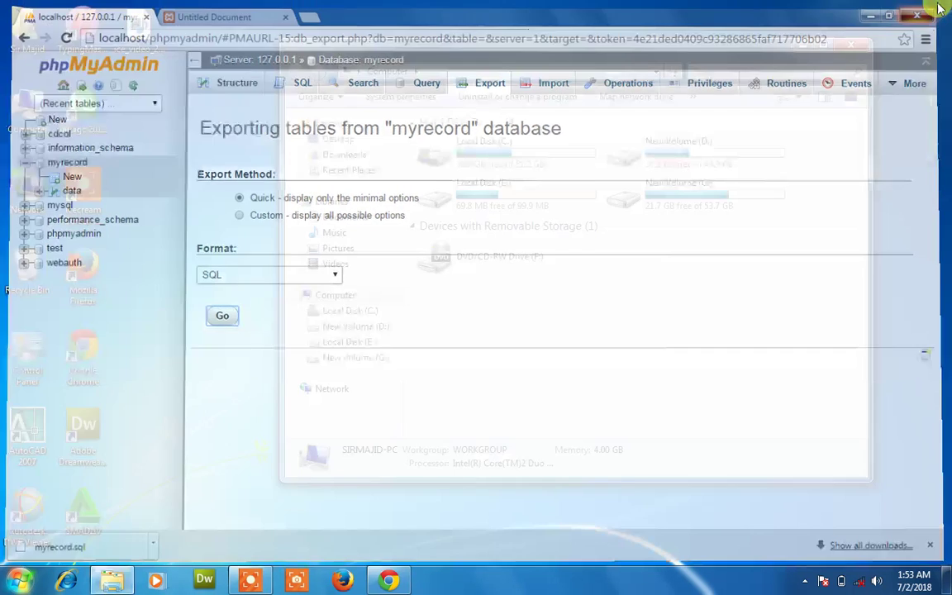